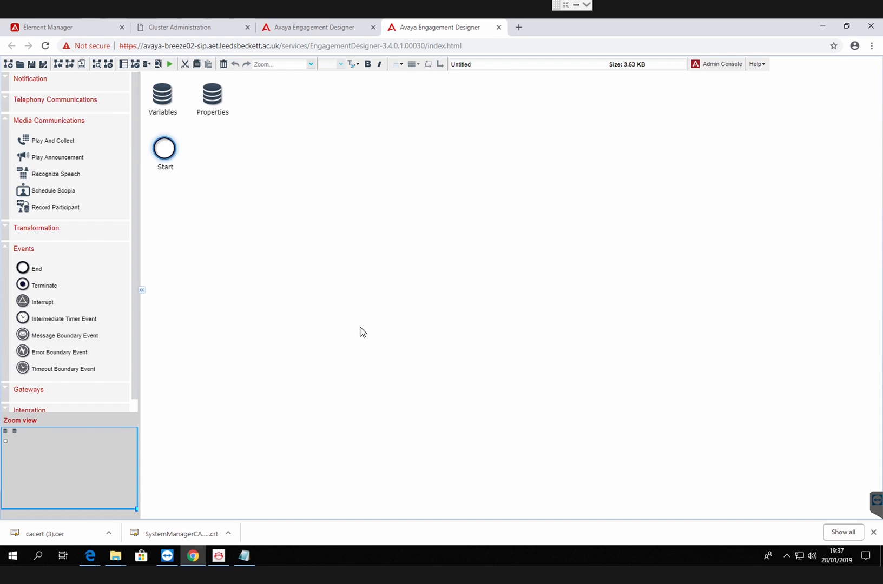
- Save the new workflow as CallFlow1 in the TEMPLATES folder
{"action": "left_click", "coordinate": [33, 65]}
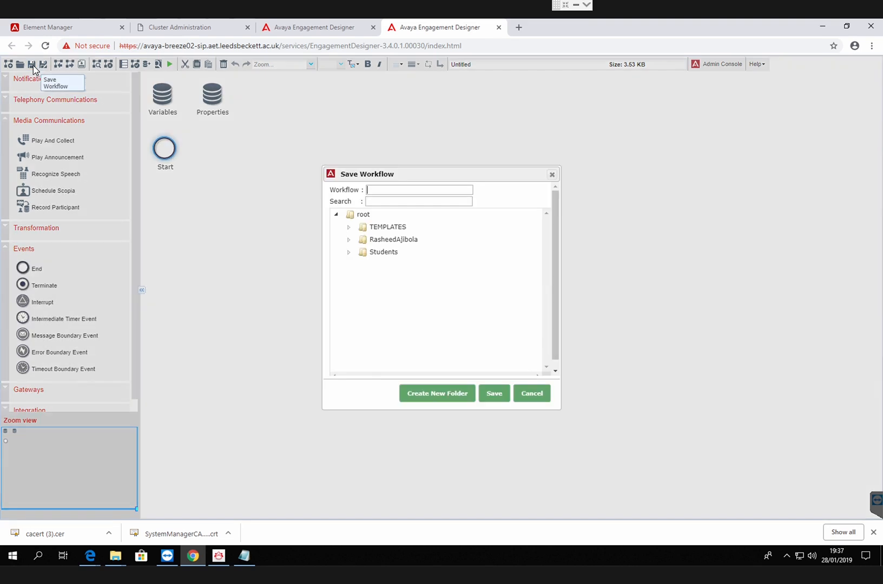
{"action": "left_click", "coordinate": [388, 230]}
{"action": "left_click", "coordinate": [402, 195]}
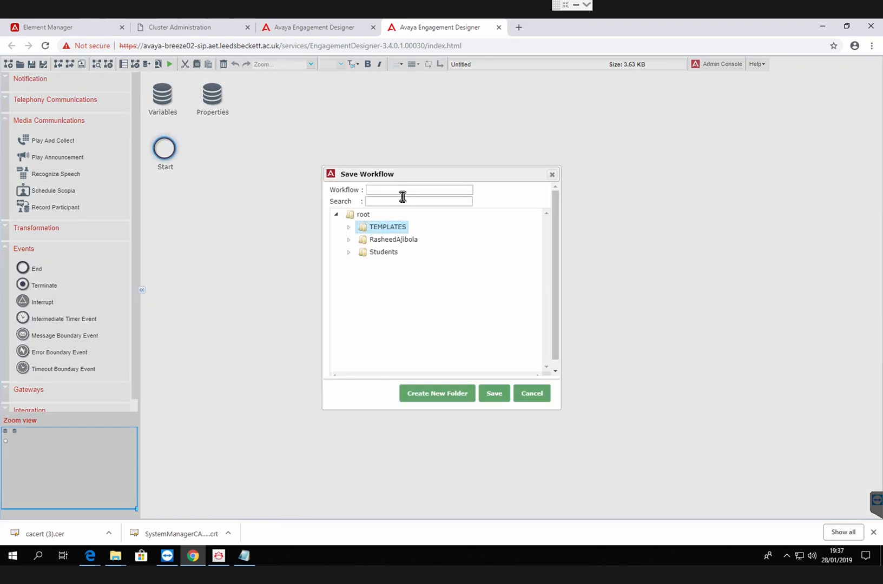
{"action": "type", "text": "CallFlow1"}
{"action": "left_click", "coordinate": [495, 394]}
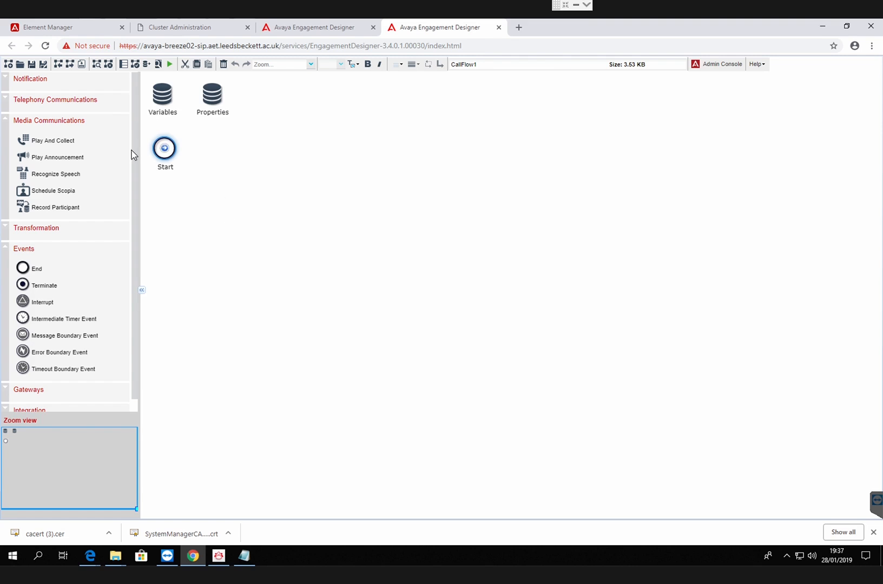
- Collapse the media and event palette groups and add a telephony Make Call task to the canvas beside Start
{"action": "left_click", "coordinate": [13, 101]}
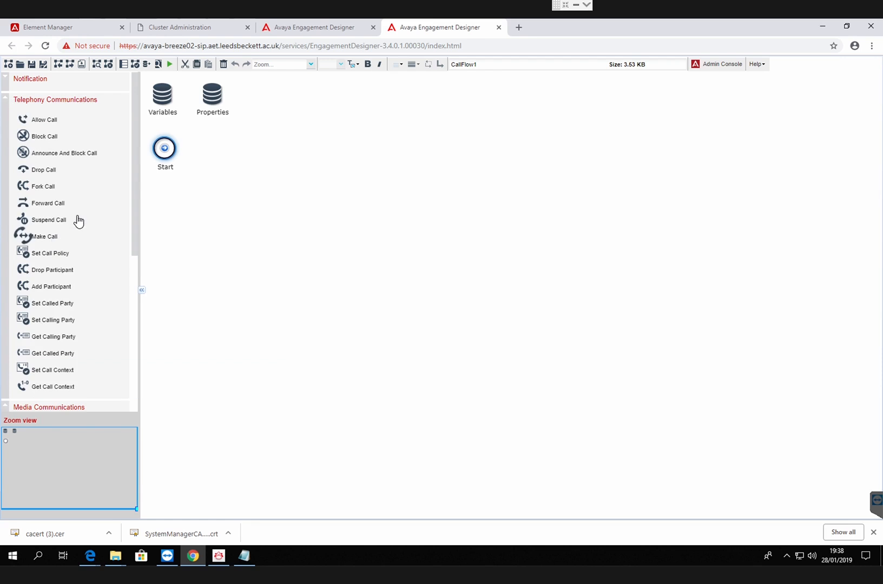
{"action": "left_click", "coordinate": [10, 101]}
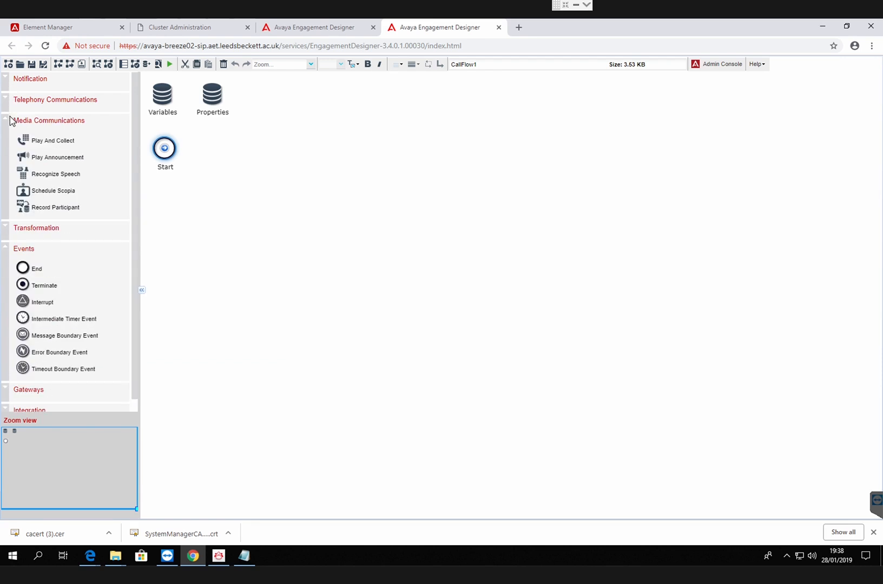
{"action": "left_click", "coordinate": [8, 124]}
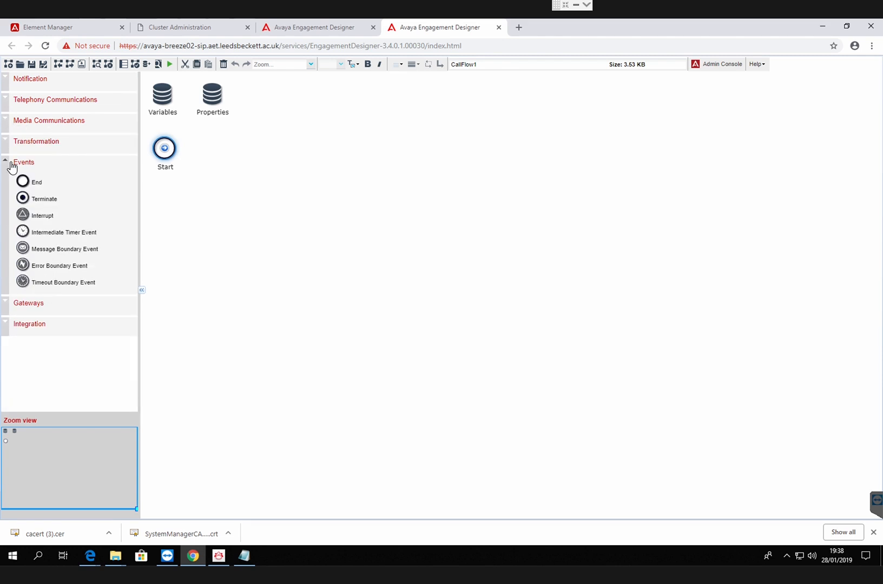
{"action": "left_click", "coordinate": [12, 166]}
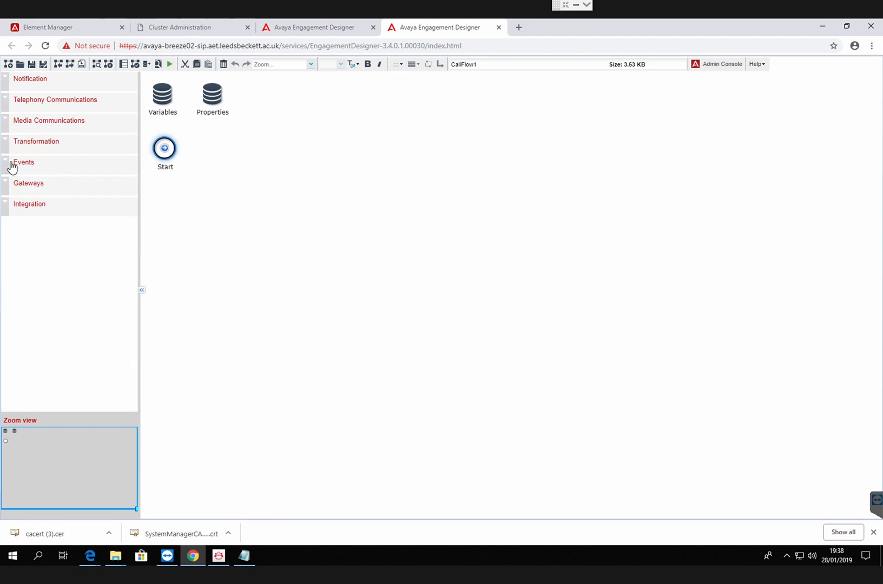
{"action": "left_click", "coordinate": [8, 100]}
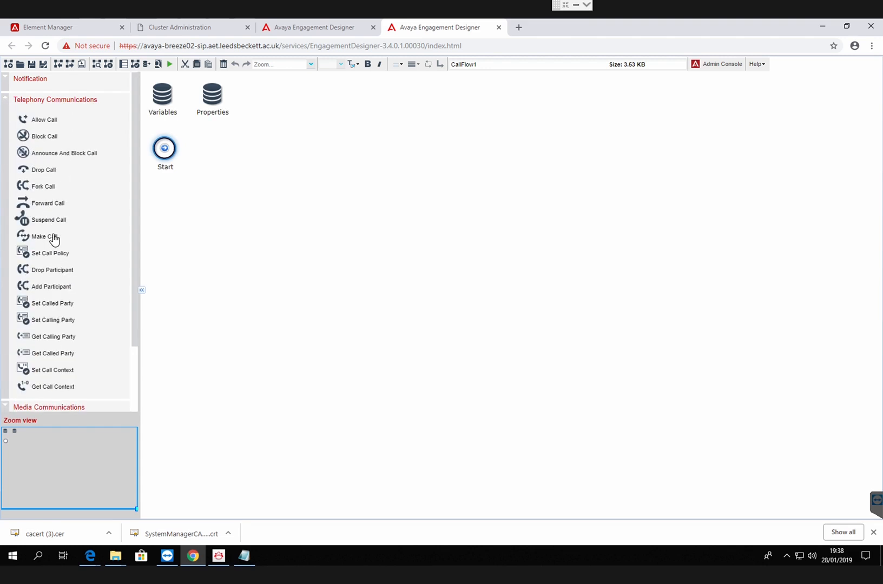
{"action": "left_click_drag", "start_coordinate": [54, 238], "coordinate": [238, 143]}
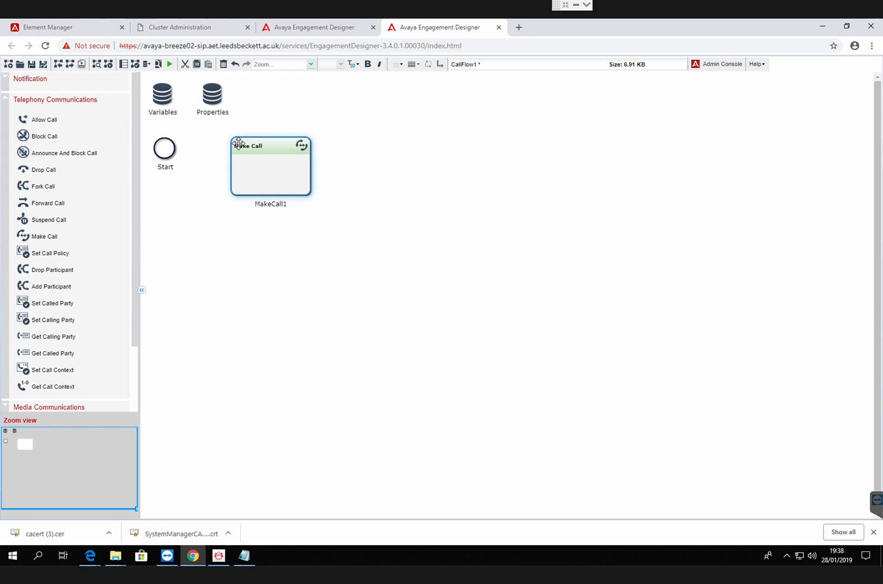
- Open the Make Call task's properties and read its help page on task properties, output schema and use case
{"action": "left_click", "coordinate": [285, 166]}
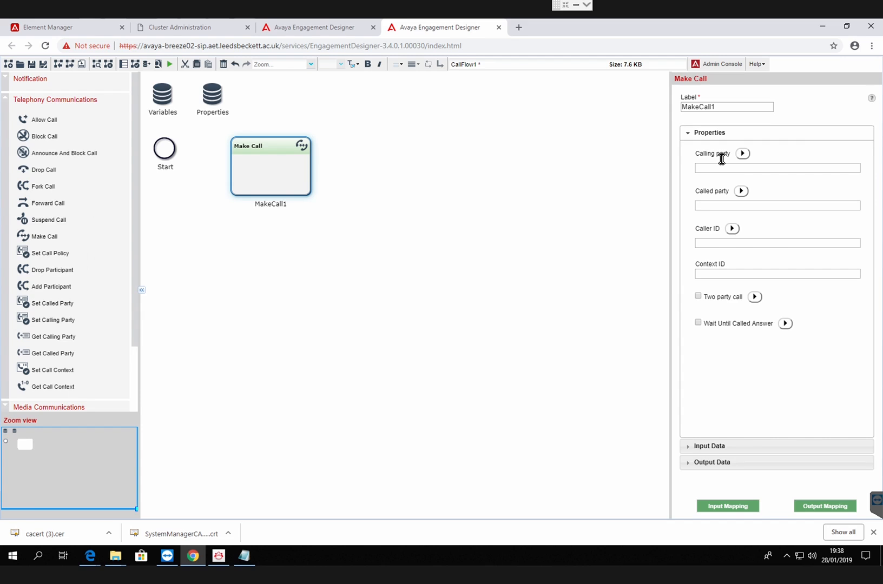
{"action": "left_click", "coordinate": [872, 99]}
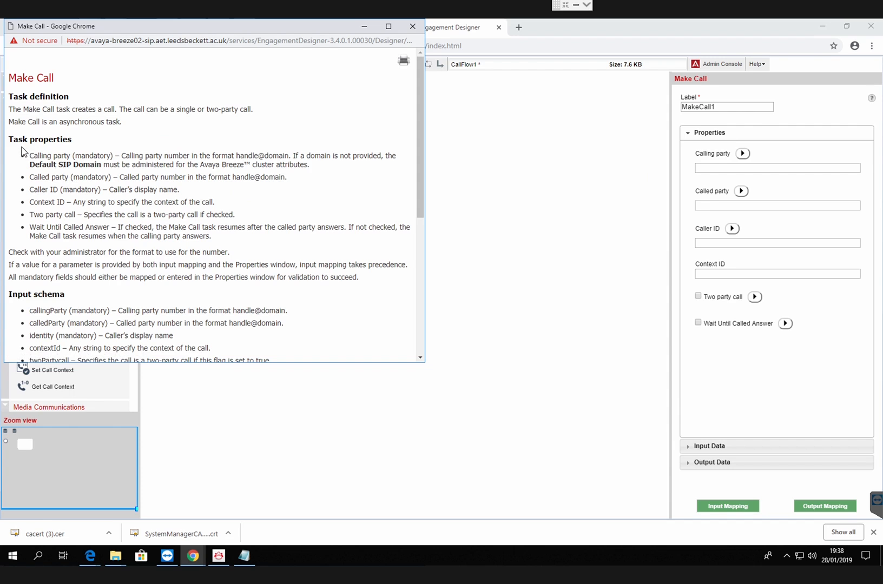
{"action": "left_click_drag", "start_coordinate": [41, 157], "coordinate": [183, 231]}
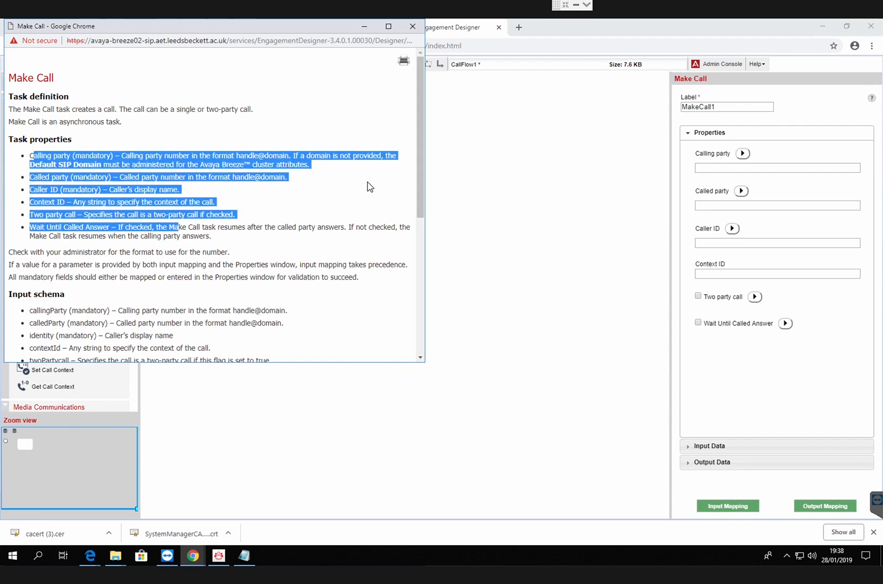
{"action": "left_click_drag", "start_coordinate": [419, 158], "coordinate": [418, 316]}
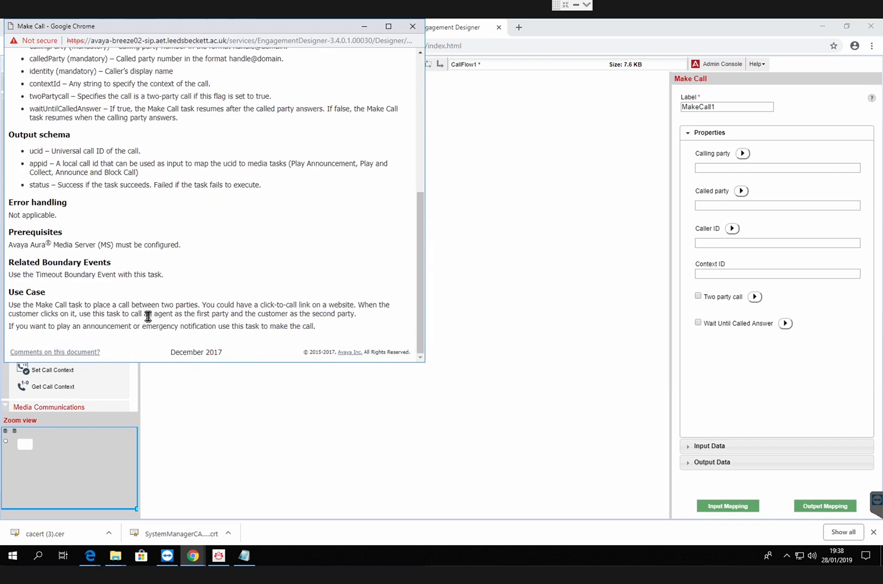
{"action": "left_click", "coordinate": [412, 27]}
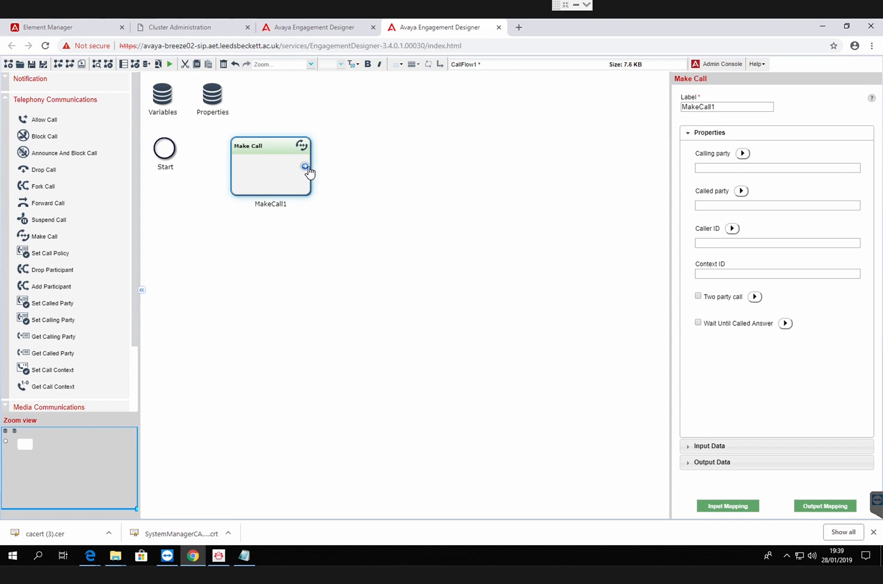
- Add a Play And Collect task after Make Call, followed by an Exclusive Gateway
{"action": "left_click", "coordinate": [10, 101]}
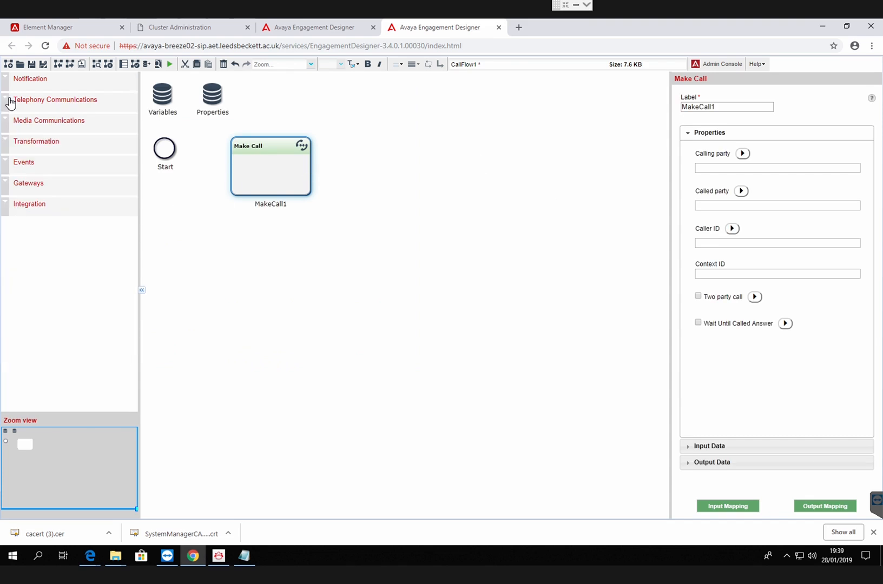
{"action": "left_click", "coordinate": [9, 125]}
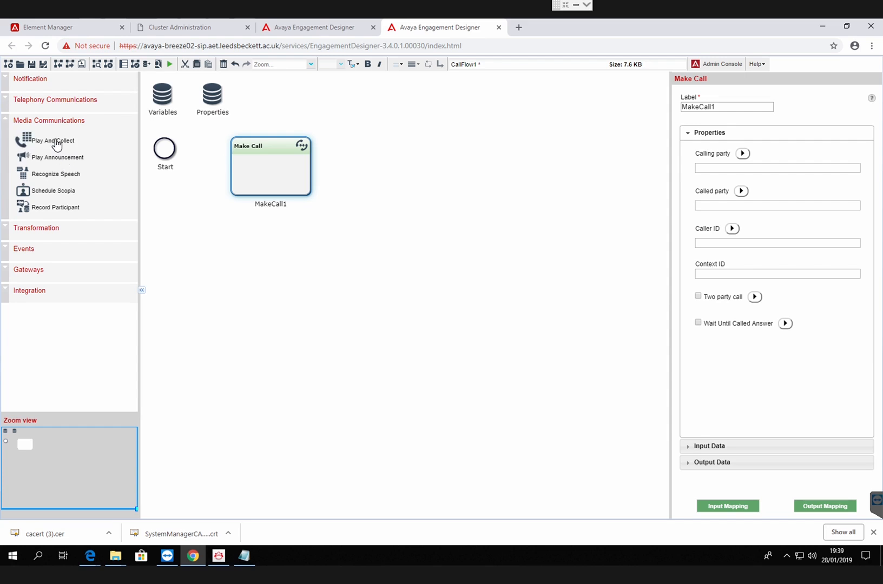
{"action": "left_click_drag", "start_coordinate": [56, 143], "coordinate": [401, 143]}
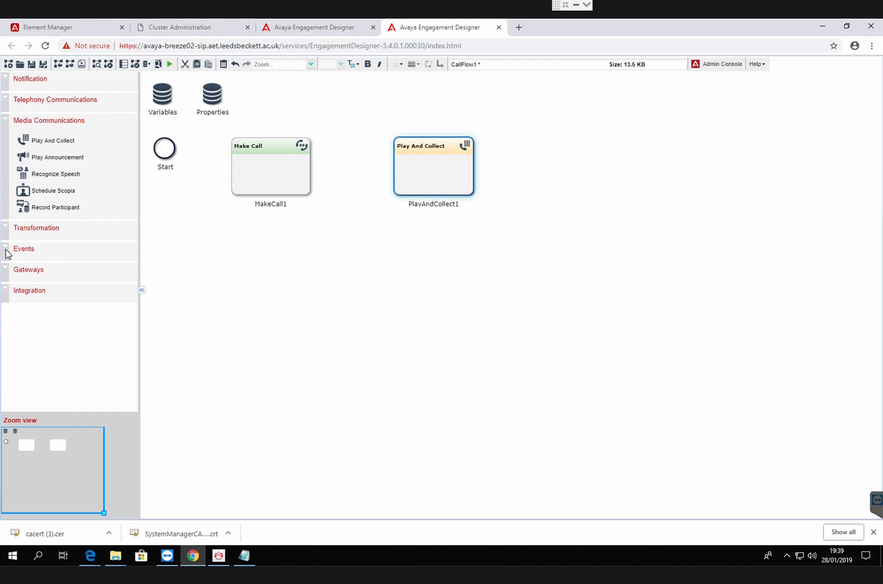
{"action": "left_click", "coordinate": [15, 271]}
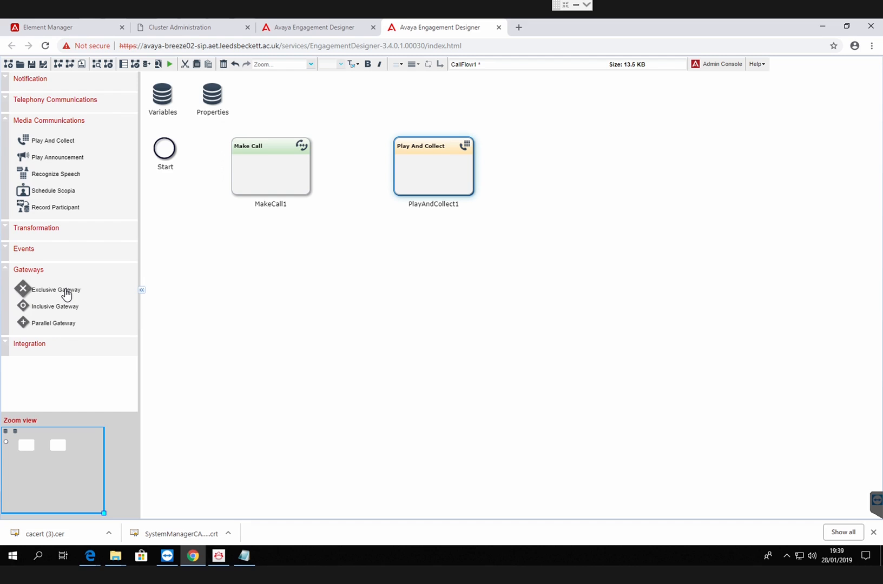
{"action": "left_click_drag", "start_coordinate": [65, 294], "coordinate": [546, 159]}
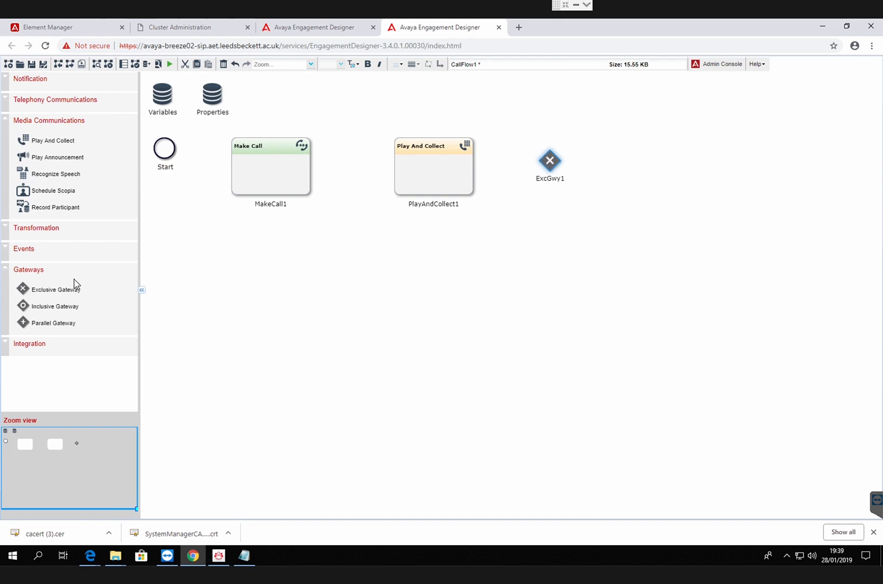
- Add two Play Announcement tasks, one above the other, beyond the gateway and move the gateway down to a height between them
{"action": "left_click", "coordinate": [14, 252]}
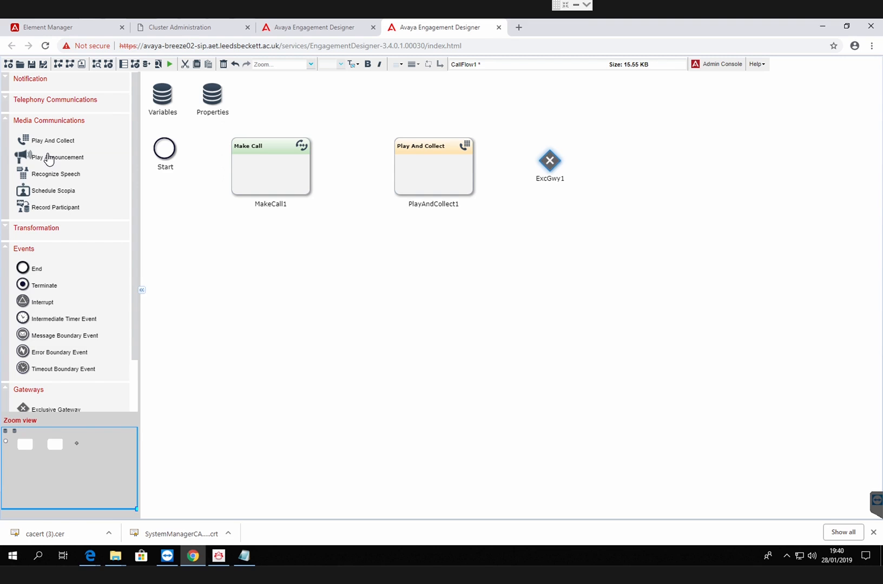
{"action": "left_click_drag", "start_coordinate": [48, 158], "coordinate": [616, 130]}
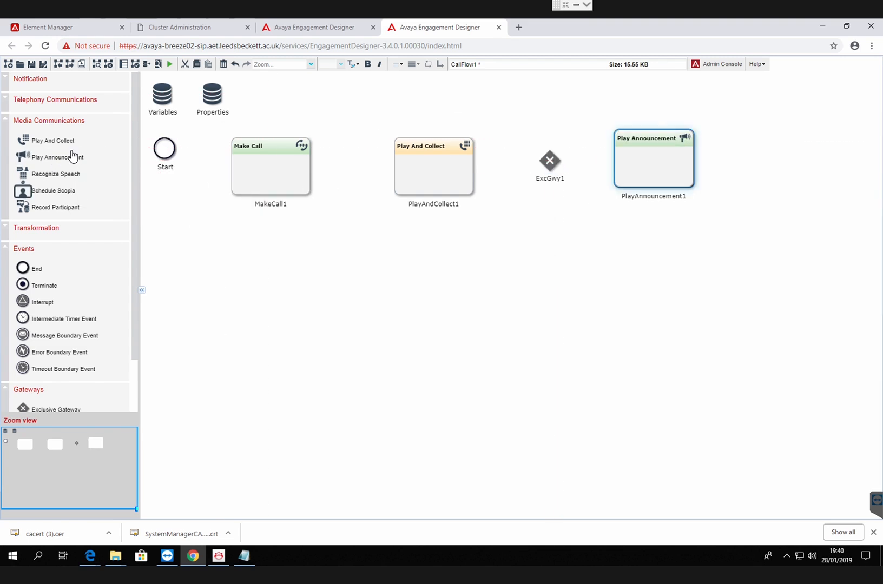
{"action": "left_click_drag", "start_coordinate": [62, 161], "coordinate": [623, 292]}
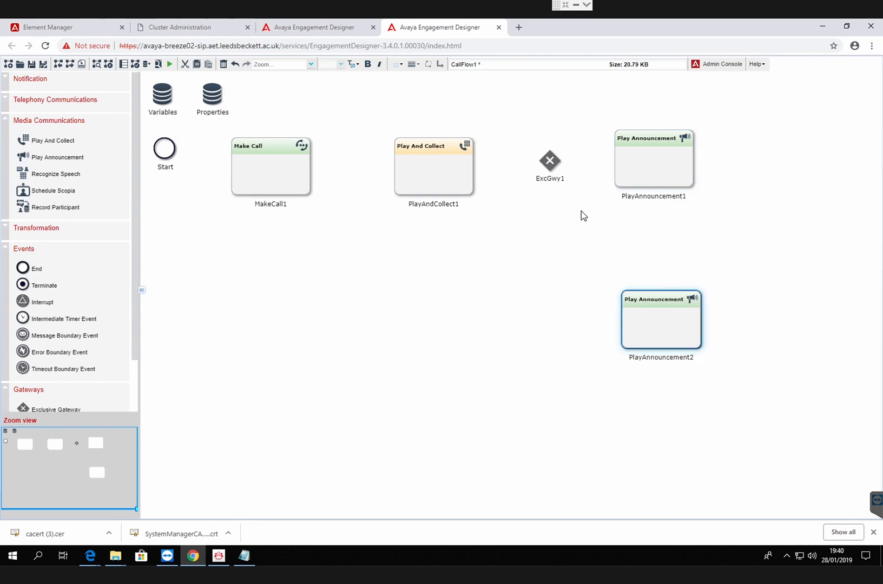
{"action": "left_click_drag", "start_coordinate": [548, 171], "coordinate": [535, 217]}
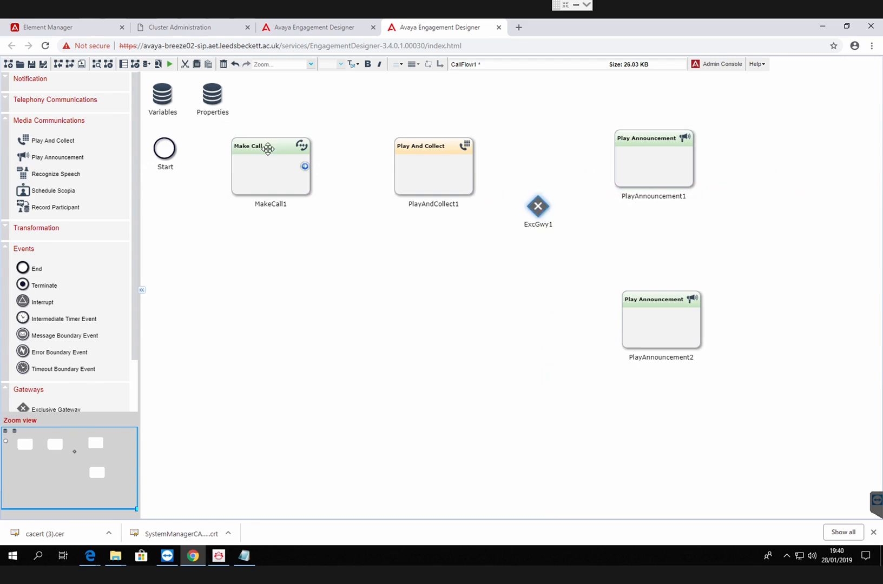
- Save the workflow and connect Start through Make Call, Play And Collect and the exclusive gateway to both Play Announcement tasks
{"action": "left_click", "coordinate": [33, 65]}
{"action": "left_click_drag", "start_coordinate": [172, 149], "coordinate": [263, 173]}
{"action": "left_click_drag", "start_coordinate": [357, 172], "coordinate": [627, 166]}
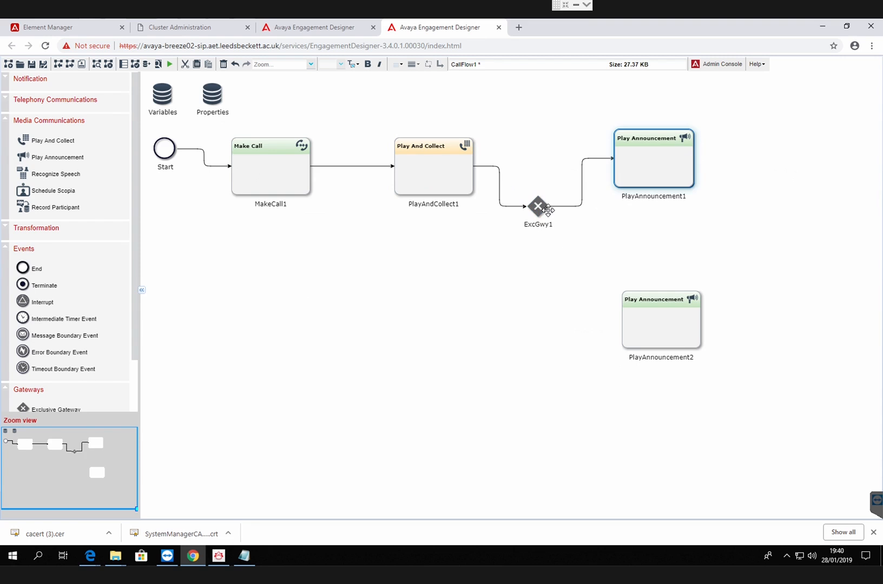
{"action": "mouse_move", "coordinate": [540, 210]}
{"action": "left_click_drag", "start_coordinate": [538, 208], "coordinate": [613, 295]}
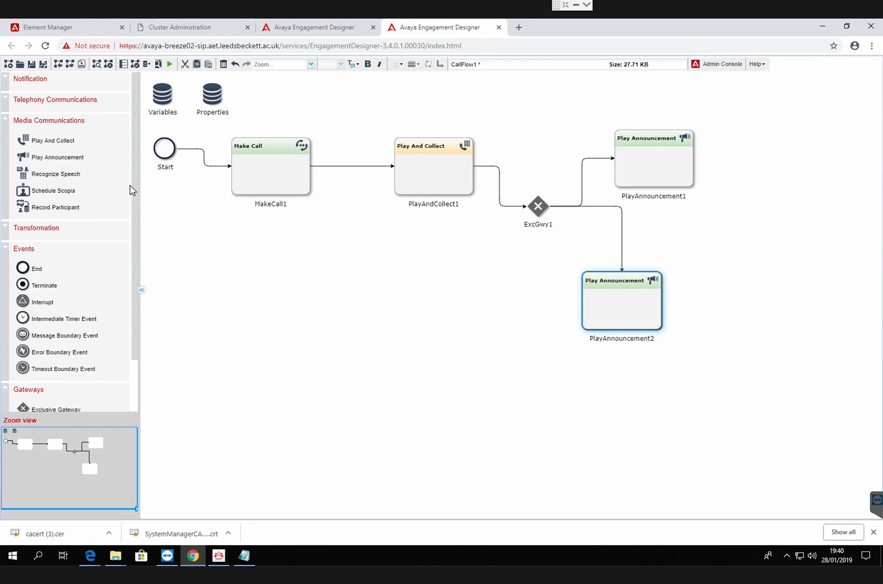
- Add a third Play Announcement task below the exclusive gateway and connect the gateway to it
{"action": "left_click_drag", "start_coordinate": [78, 160], "coordinate": [468, 348]}
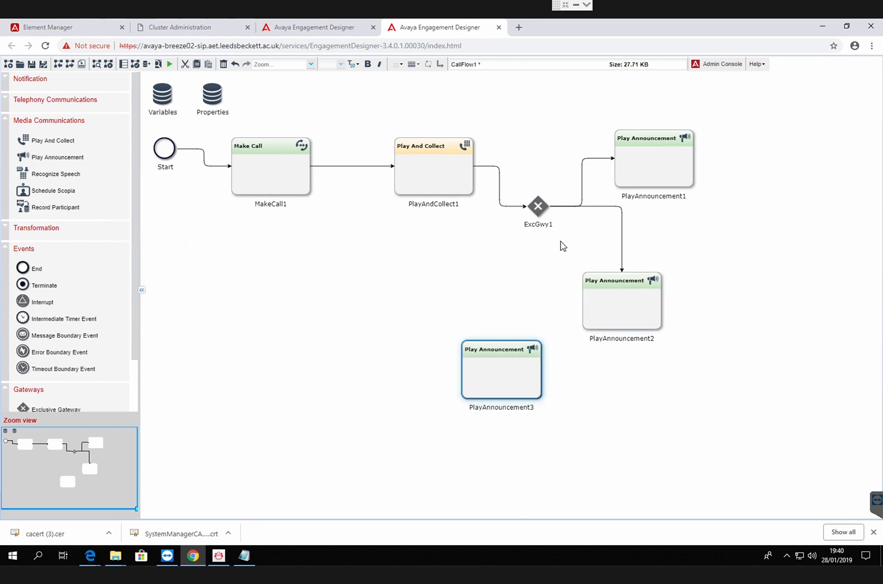
{"action": "mouse_move", "coordinate": [537, 206]}
{"action": "left_mouse_down"}
{"action": "mouse_move", "coordinate": [522, 354]}
{"action": "mouse_move", "coordinate": [519, 346]}
{"action": "left_mouse_up"}
- Copy the example SIP address from the Notepad notes into the Make Call task's Calling party
{"action": "left_click", "coordinate": [276, 168]}
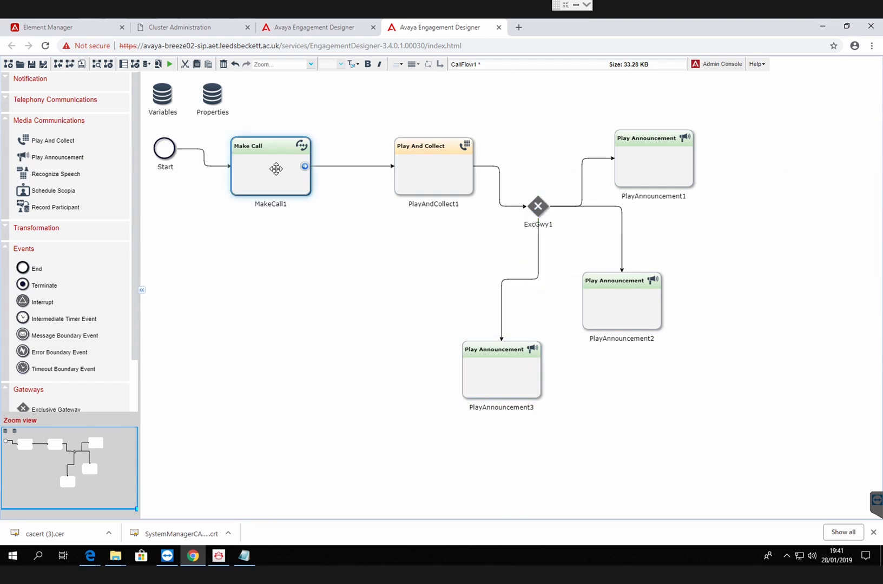
{"action": "left_click", "coordinate": [246, 556]}
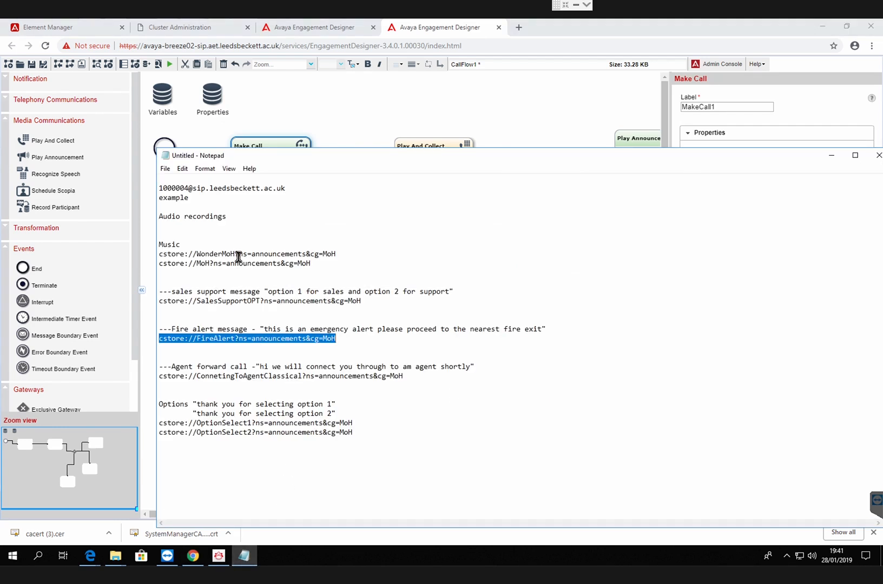
{"action": "left_click_drag", "start_coordinate": [286, 189], "coordinate": [165, 196]}
{"action": "key", "text": "ctrl+c"}
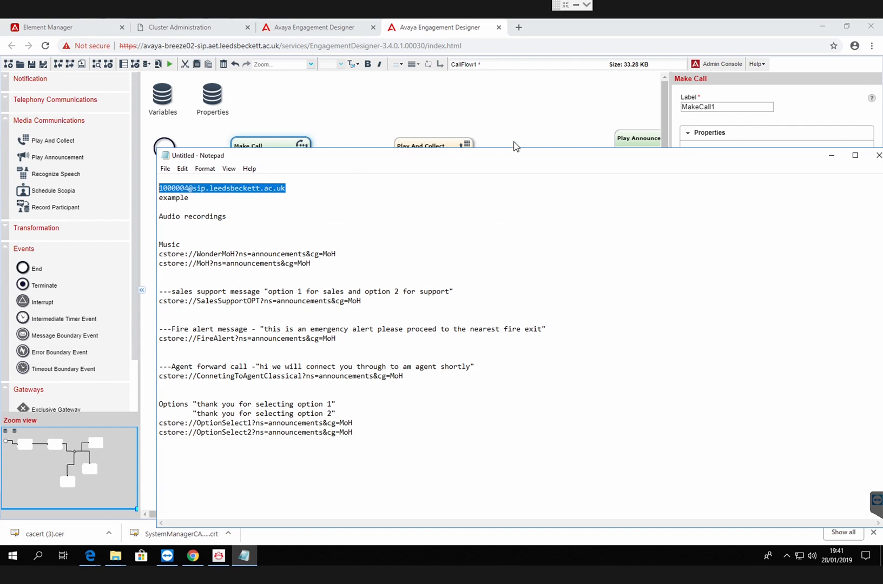
{"action": "left_click", "coordinate": [730, 146]}
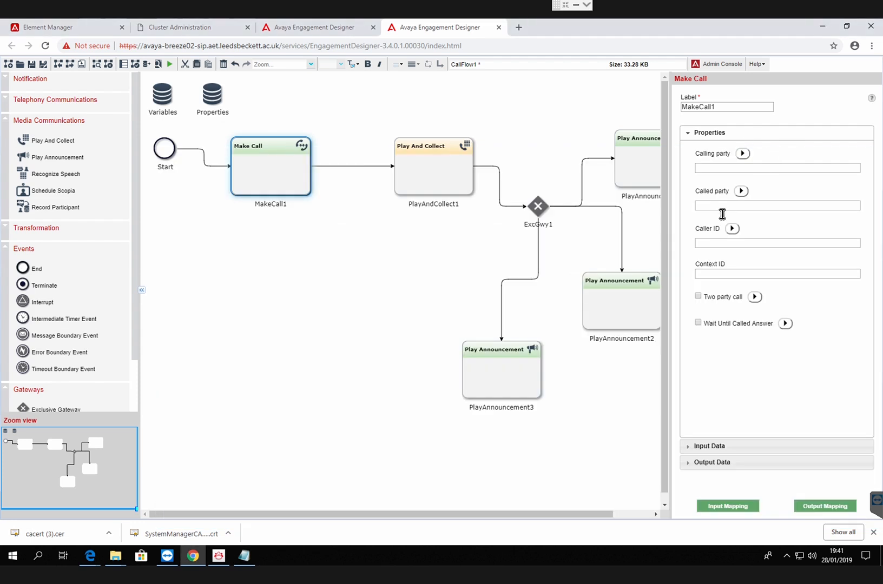
{"action": "left_click", "coordinate": [727, 169]}
{"action": "key", "text": "ctrl+v"}
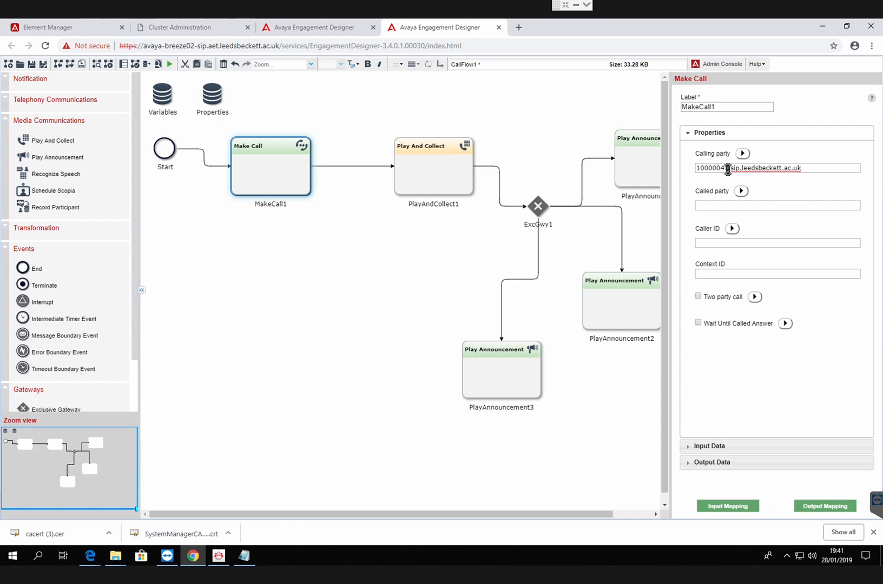
- Change the last digit of the calling party's extension to 5
{"action": "left_click", "coordinate": [730, 173]}
{"action": "key", "text": "BackSpace"}
{"action": "type", "text": "5"}
- Switch to Avaya Equinox and check the signed-in profile's extension for the Called party, then return to the workflow
{"action": "left_click", "coordinate": [739, 207]}
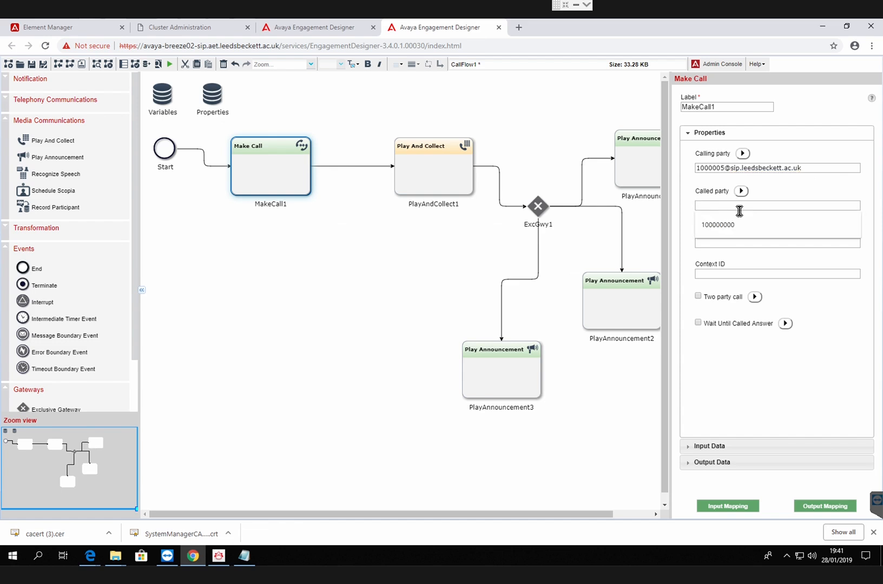
{"action": "left_click", "coordinate": [218, 556]}
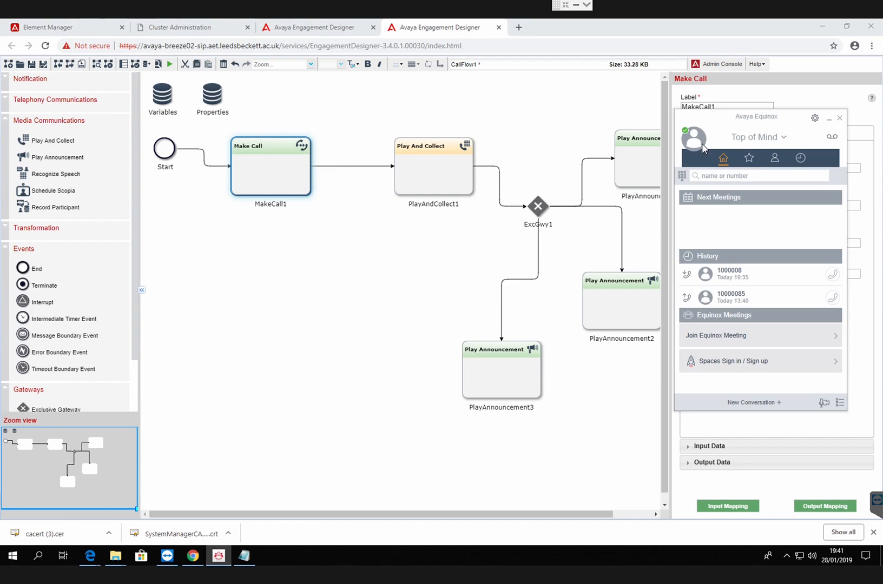
{"action": "left_click", "coordinate": [697, 143]}
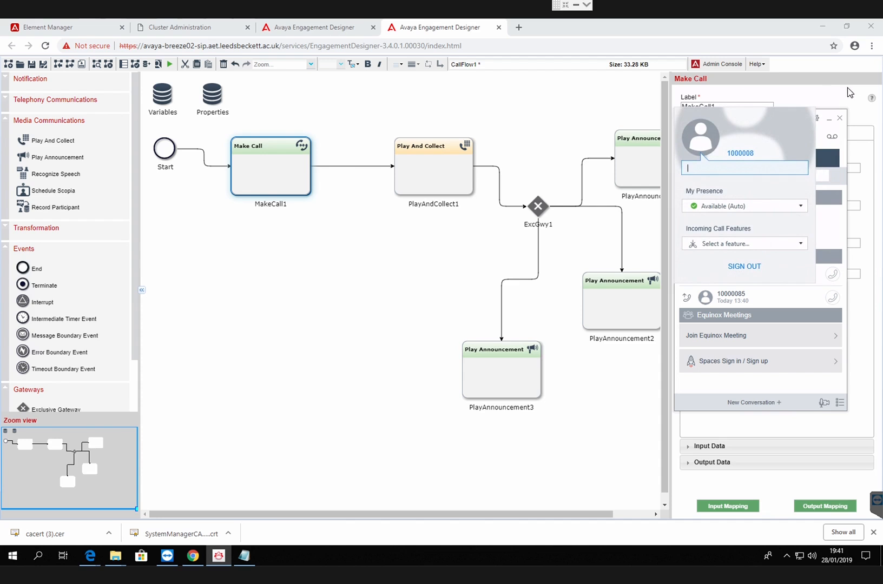
{"action": "left_click", "coordinate": [859, 100]}
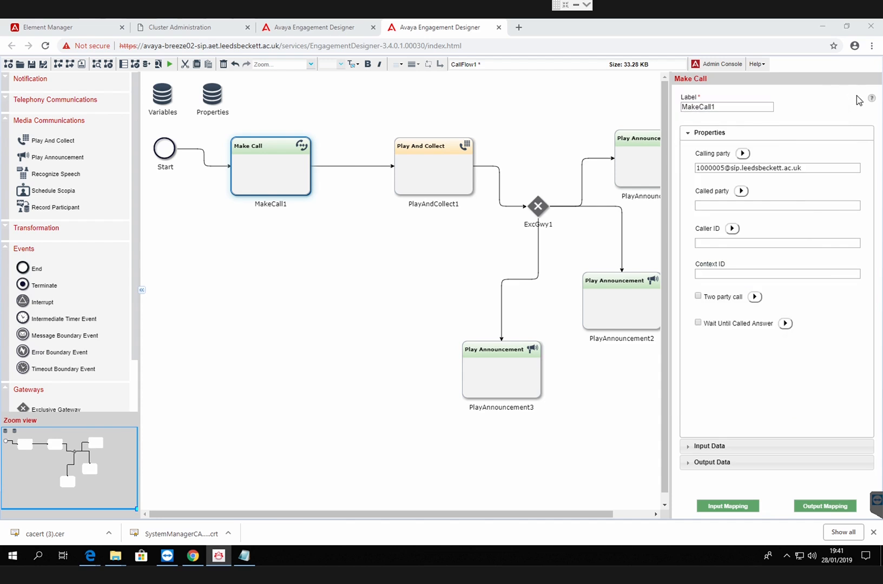
- Paste the copied SIP address into the Make Call task's Called party and change the extension's last digit to 8
{"action": "left_click", "coordinate": [746, 206]}
{"action": "key", "text": "ctrl+v"}
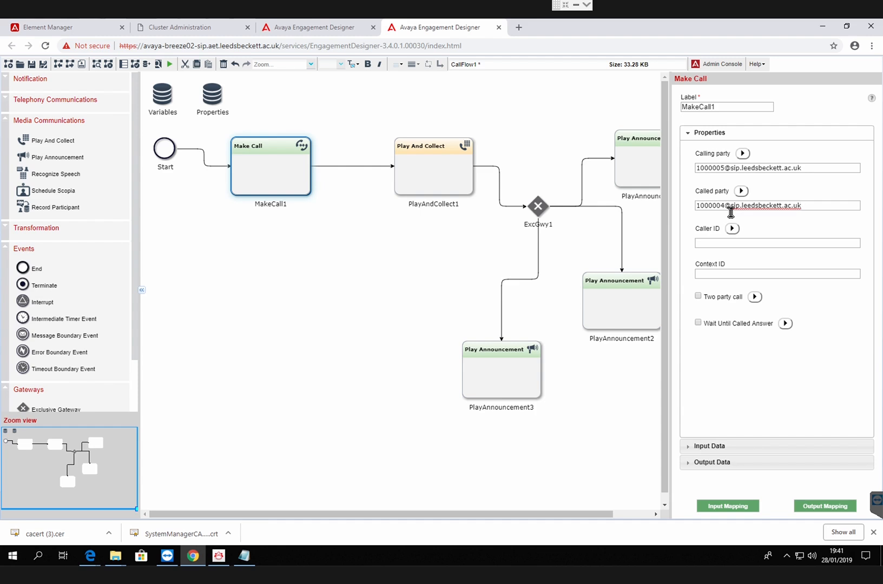
{"action": "key", "text": "BackSpace"}
{"action": "type", "text": "8"}
- Copy the called party's extension into the Caller ID and enable Wait Until Called Answer
{"action": "left_click", "coordinate": [734, 244]}
{"action": "left_click_drag", "start_coordinate": [725, 205], "coordinate": [684, 215]}
{"action": "key", "text": "ctrl+c"}
{"action": "left_click", "coordinate": [713, 246]}
{"action": "key", "text": "ctrl+v"}
{"action": "left_click", "coordinate": [698, 325]}
- Map the whole Make Call output schema to a new output variable, expand its fields and save the mapping
{"action": "left_click", "coordinate": [814, 507]}
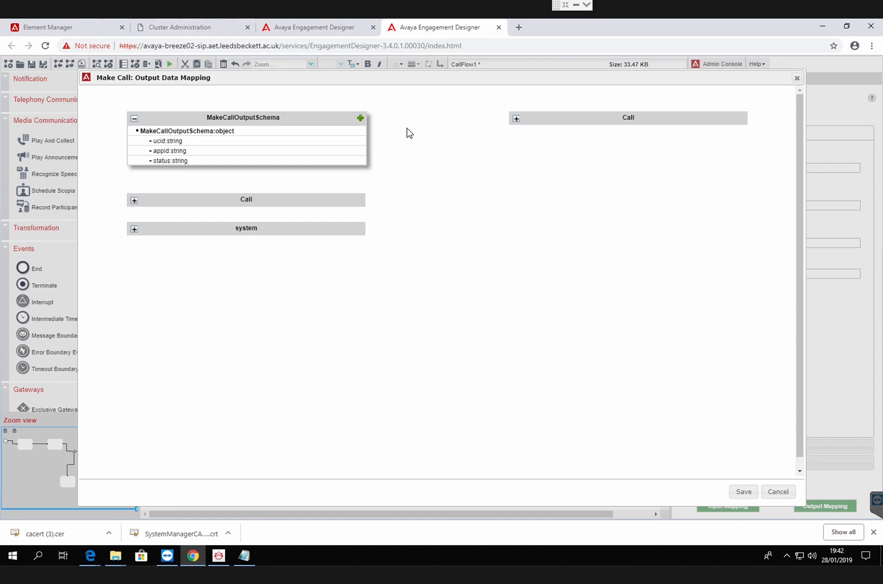
{"action": "left_click", "coordinate": [365, 123]}
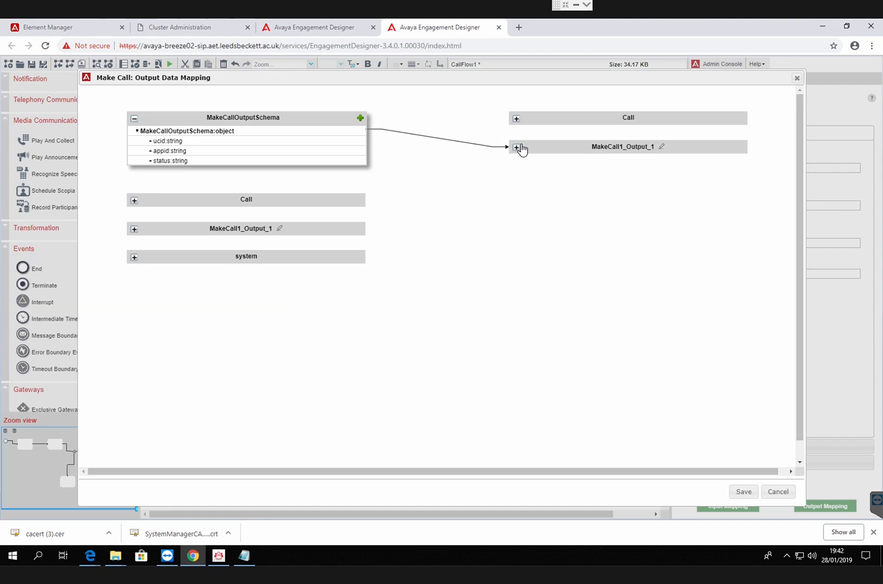
{"action": "left_click", "coordinate": [517, 147]}
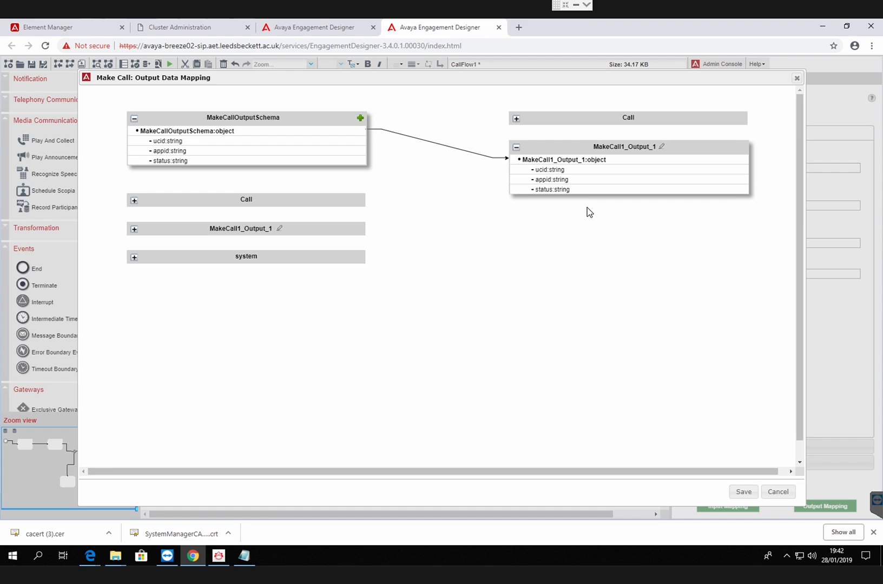
{"action": "left_click", "coordinate": [742, 492]}
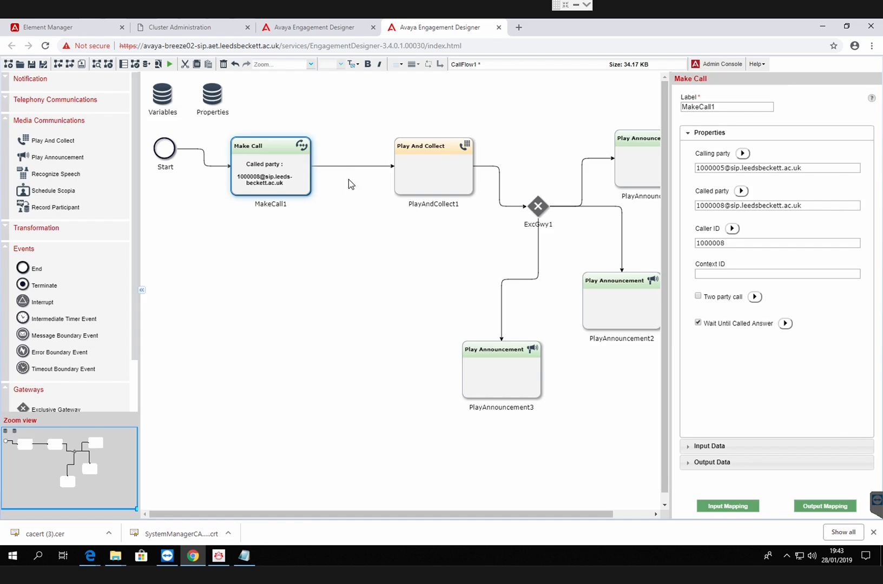
- Copy cstore://SalesSupportOPT?ns=announcements&cg=MoH from the Notepad notes into the Play And Collect task's media URI
{"action": "left_click", "coordinate": [427, 175]}
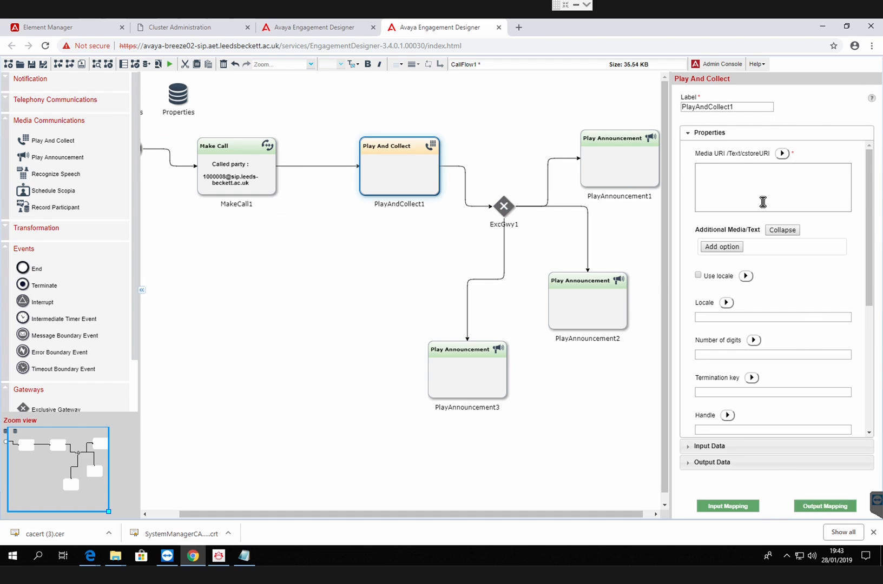
{"action": "left_click", "coordinate": [245, 560]}
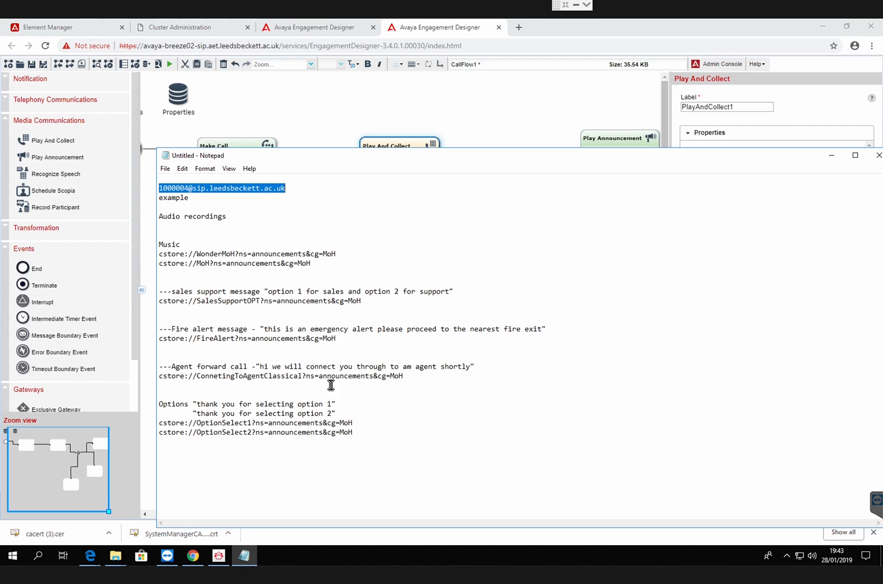
{"action": "left_click_drag", "start_coordinate": [414, 379], "coordinate": [147, 379]}
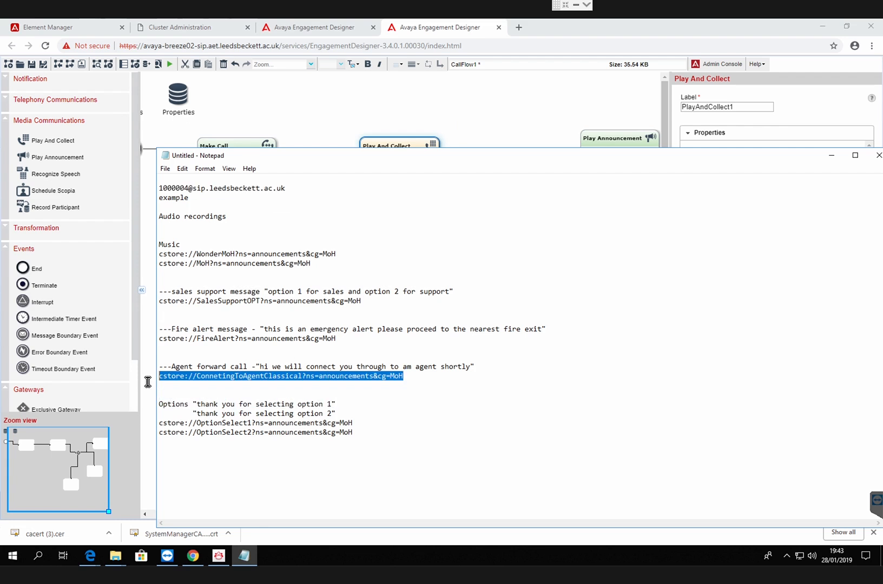
{"action": "left_click", "coordinate": [370, 304]}
{"action": "left_click_drag", "start_coordinate": [370, 304], "coordinate": [151, 300]}
{"action": "key", "text": "ctrl+c"}
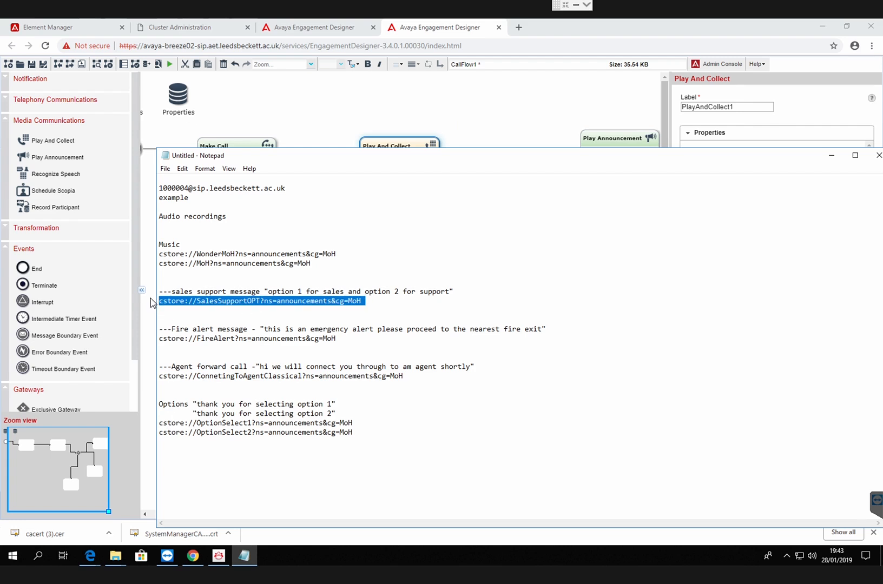
{"action": "left_click", "coordinate": [831, 156]}
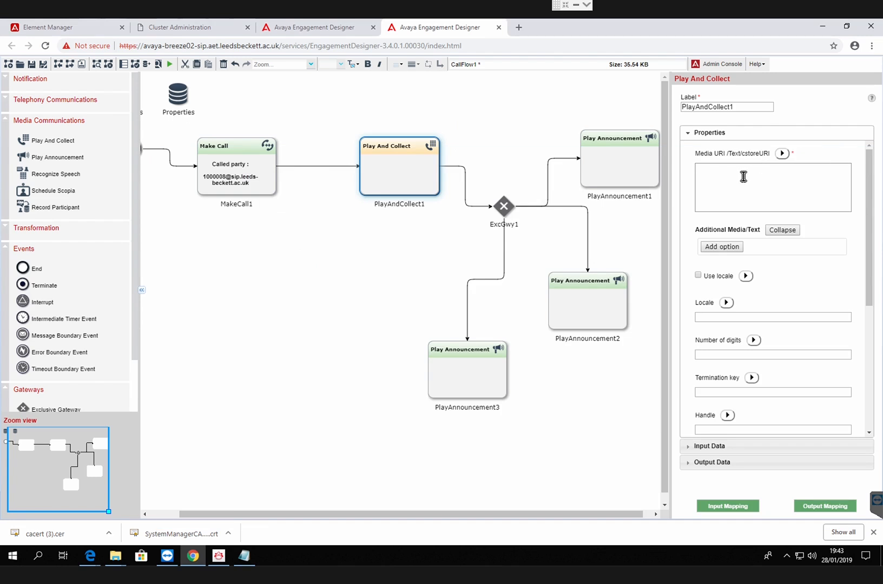
{"action": "left_click", "coordinate": [743, 177]}
{"action": "key", "text": "ctrl+v"}
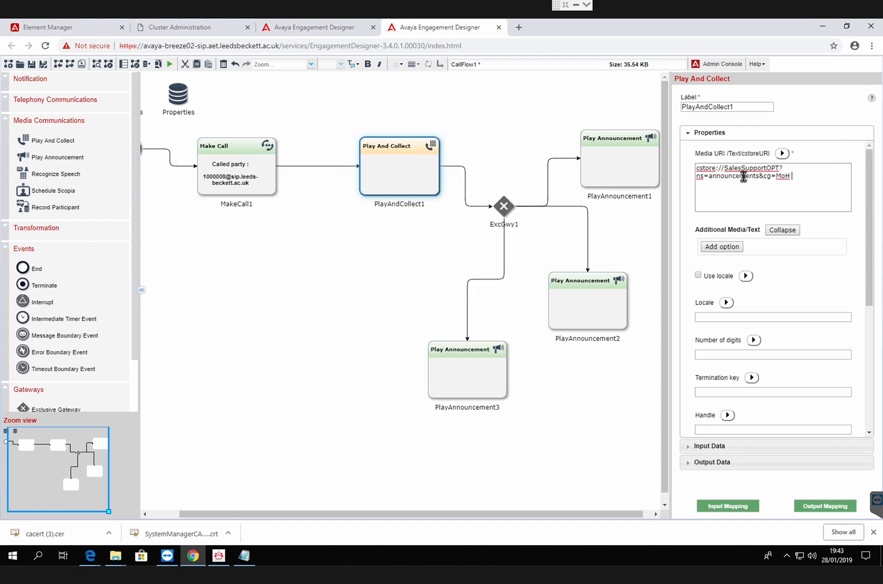
- Consult the Play And Collect help, then set the number of digits to 1 and the termination key to #
{"action": "left_click", "coordinate": [873, 99]}
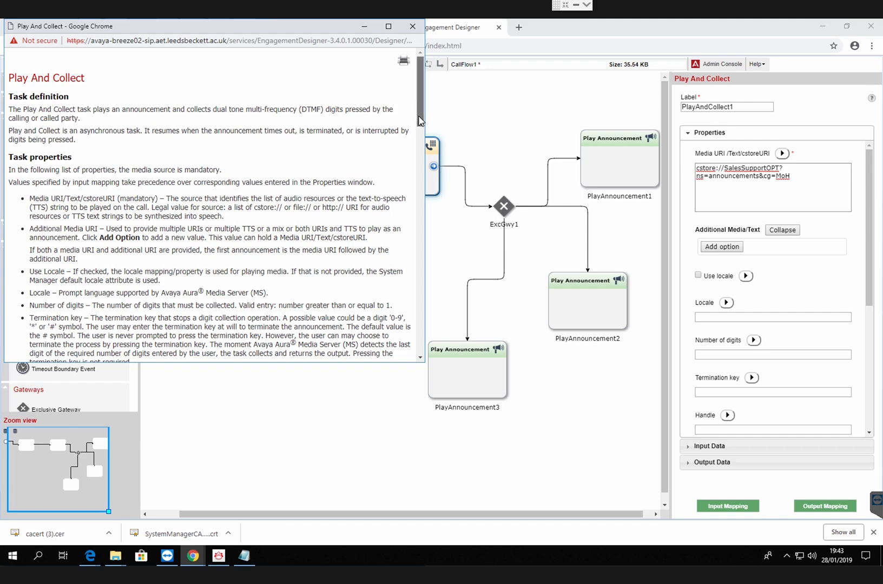
{"action": "left_click_drag", "start_coordinate": [420, 122], "coordinate": [426, 361]}
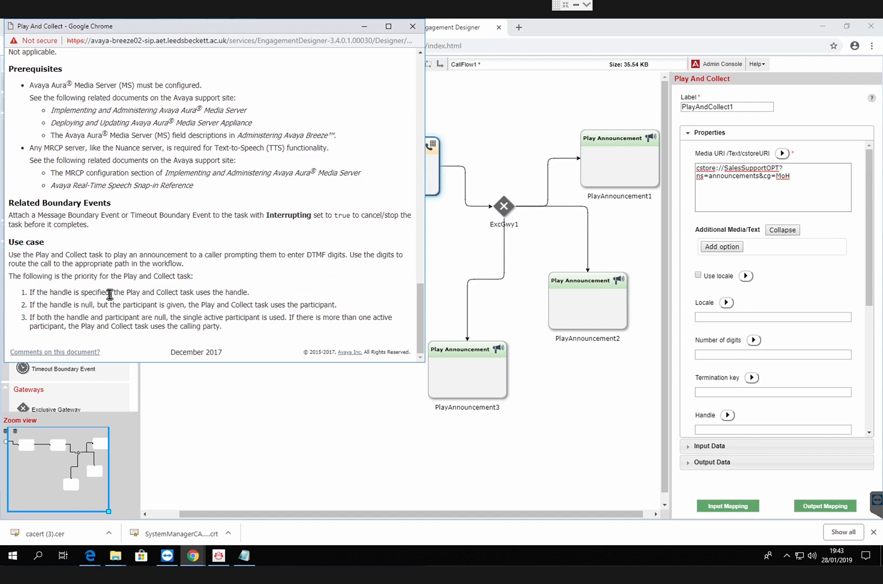
{"action": "left_click", "coordinate": [413, 26]}
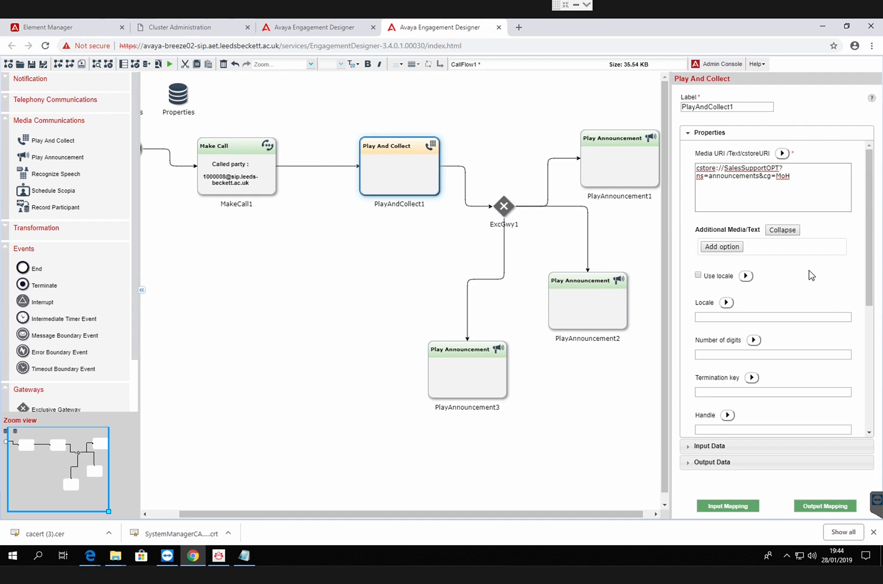
{"action": "left_click_drag", "start_coordinate": [870, 247], "coordinate": [869, 300]}
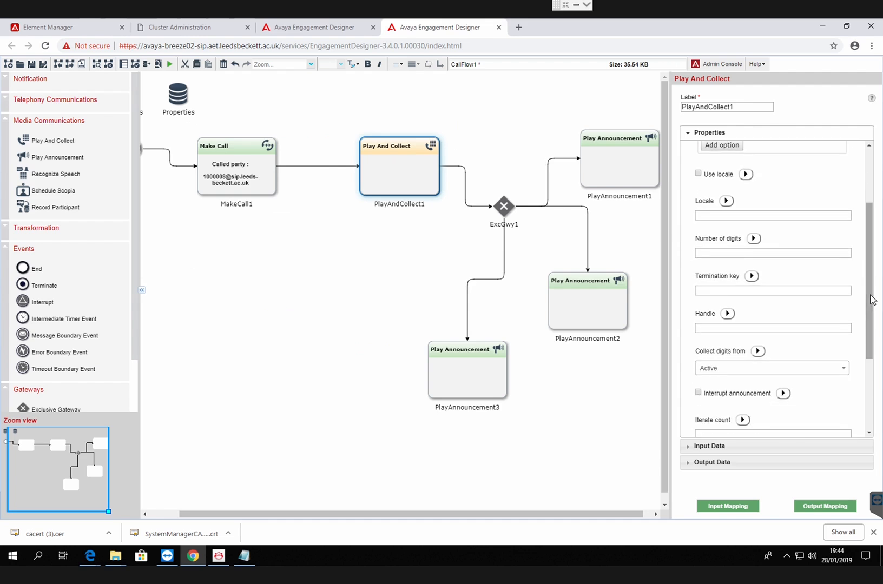
{"action": "left_click", "coordinate": [735, 257]}
{"action": "type", "text": "1"}
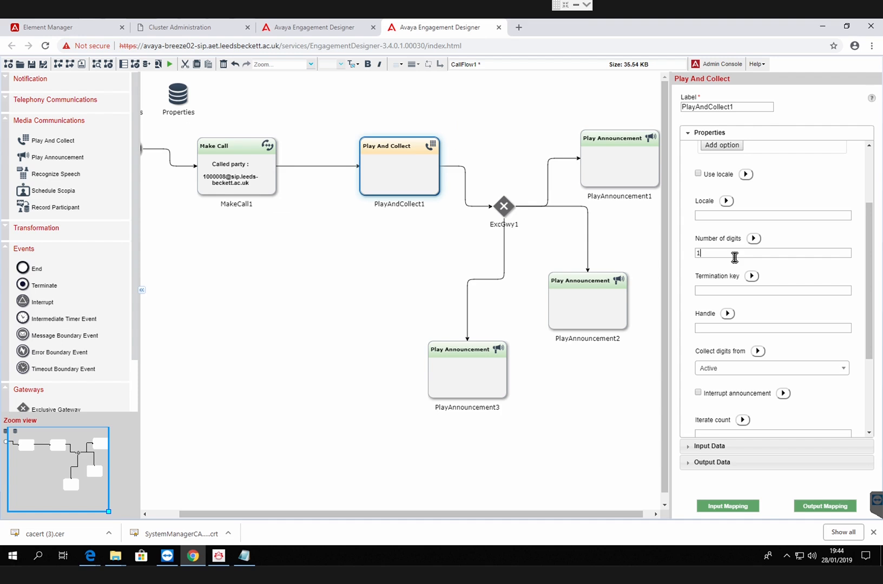
{"action": "left_click", "coordinate": [719, 294]}
{"action": "type", "text": "#"}
- Check the property descriptions in the help, then collect digits from the Called party with a timeout of 15 seconds
{"action": "left_click", "coordinate": [872, 99]}
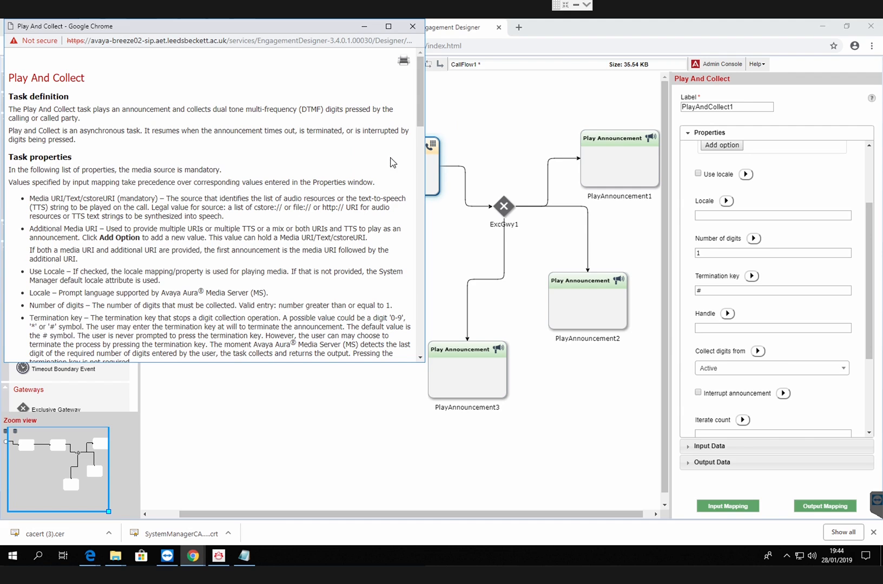
{"action": "left_click_drag", "start_coordinate": [418, 117], "coordinate": [418, 161]}
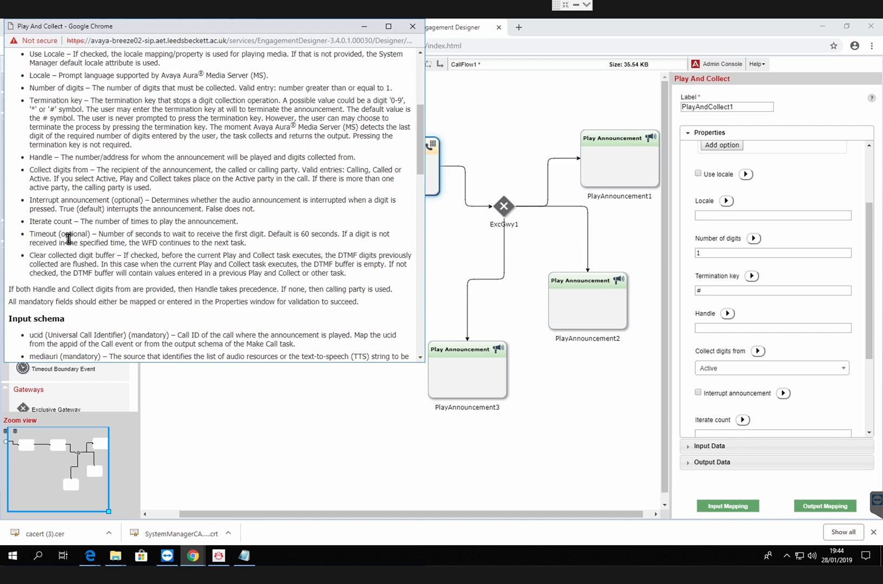
{"action": "left_click", "coordinate": [412, 26]}
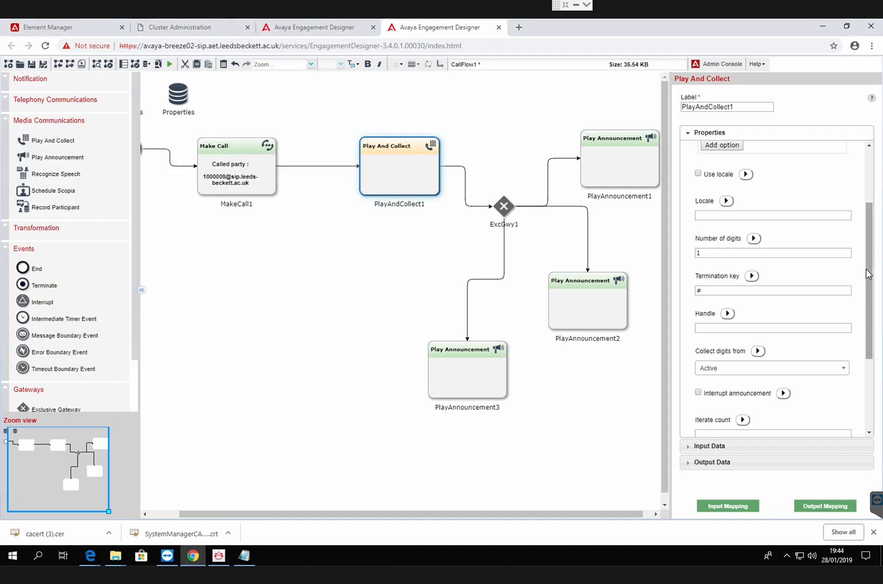
{"action": "left_click_drag", "start_coordinate": [867, 274], "coordinate": [867, 307]}
{"action": "left_click", "coordinate": [792, 306]}
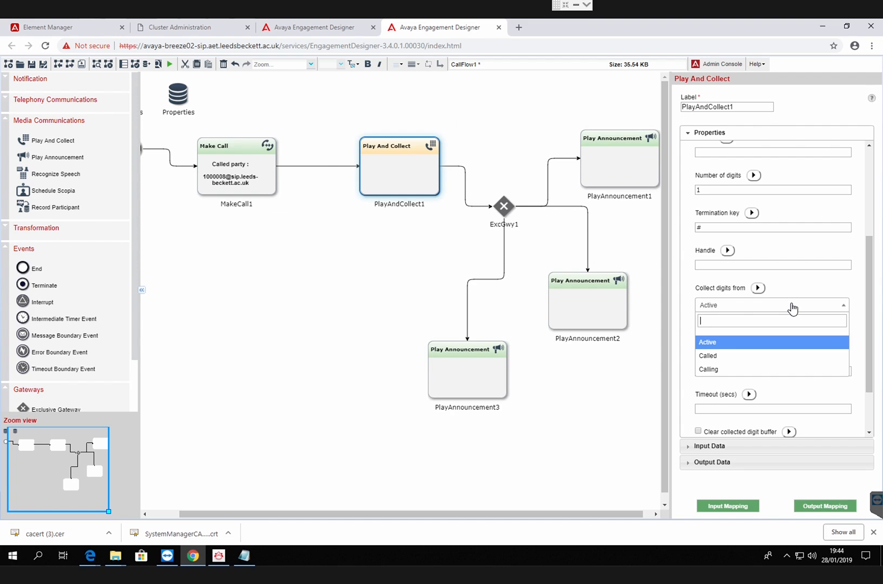
{"action": "left_click", "coordinate": [729, 357]}
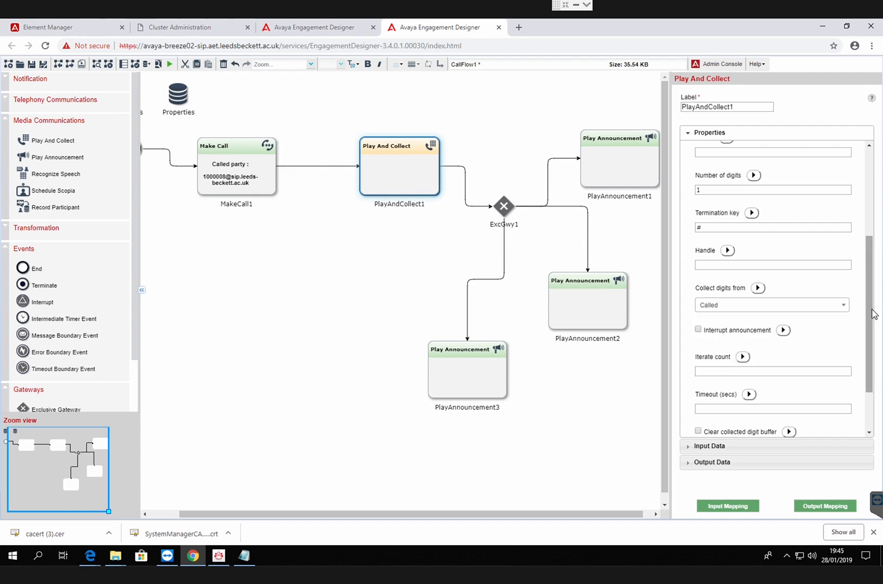
{"action": "left_click_drag", "start_coordinate": [873, 320], "coordinate": [874, 354]}
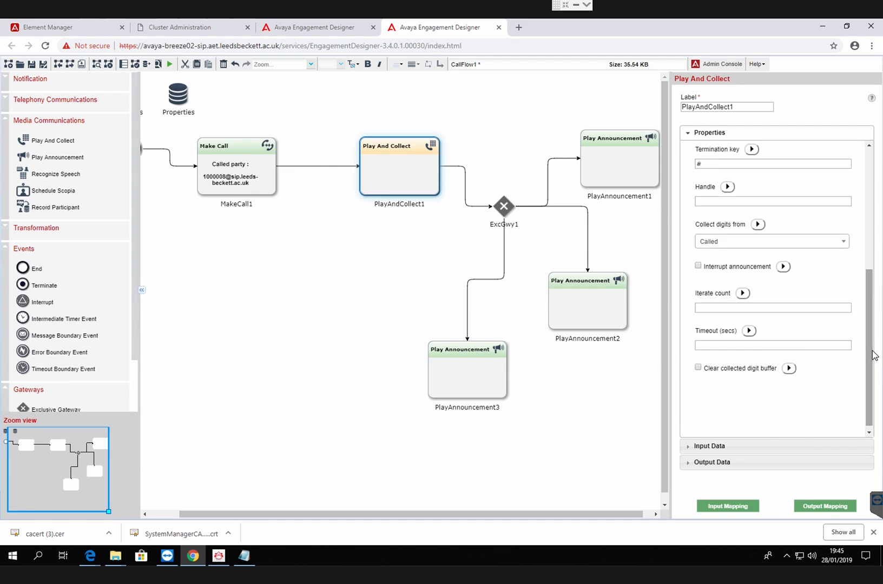
{"action": "left_click", "coordinate": [814, 347]}
{"action": "type", "text": "15"}
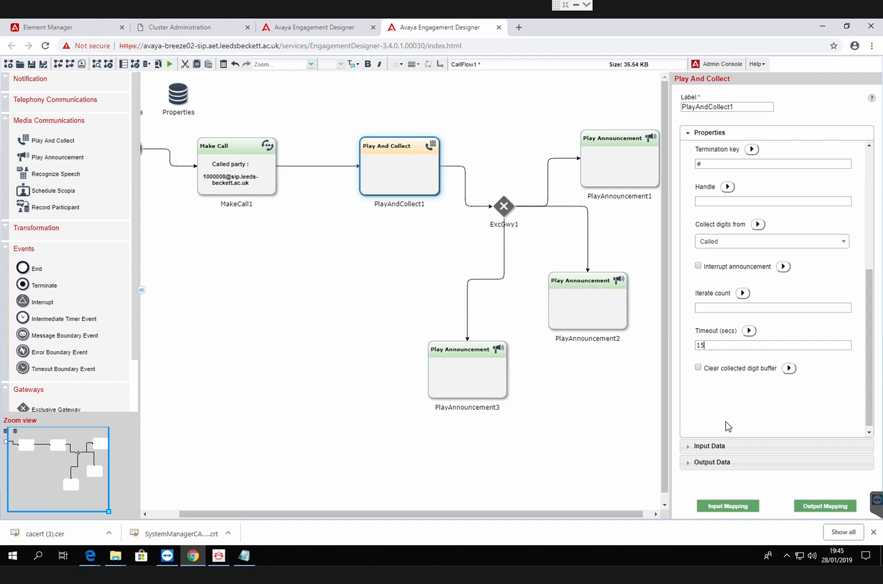
- Map ucid from the Make Call output to ucid in the Play And Collect input schema and save the mapping
{"action": "left_click_drag", "start_coordinate": [869, 349], "coordinate": [879, 221]}
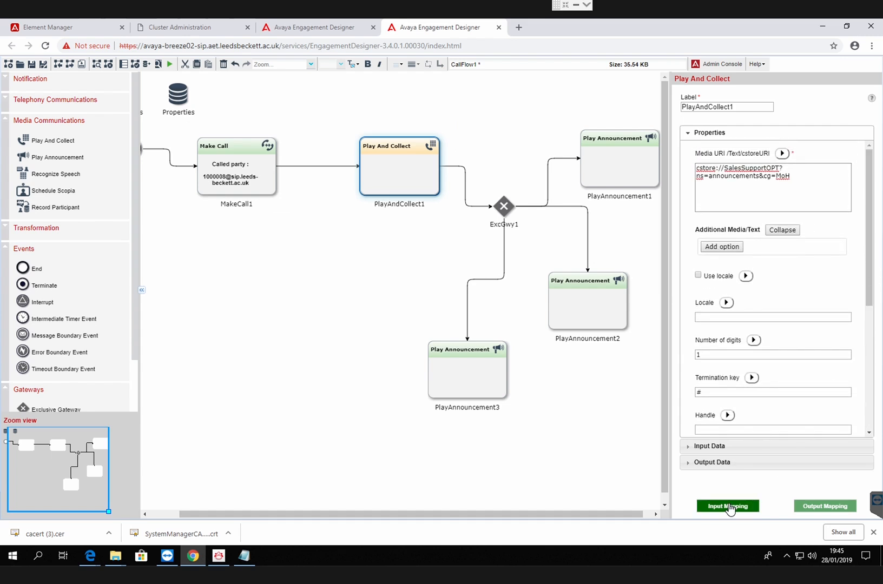
{"action": "left_click", "coordinate": [729, 507]}
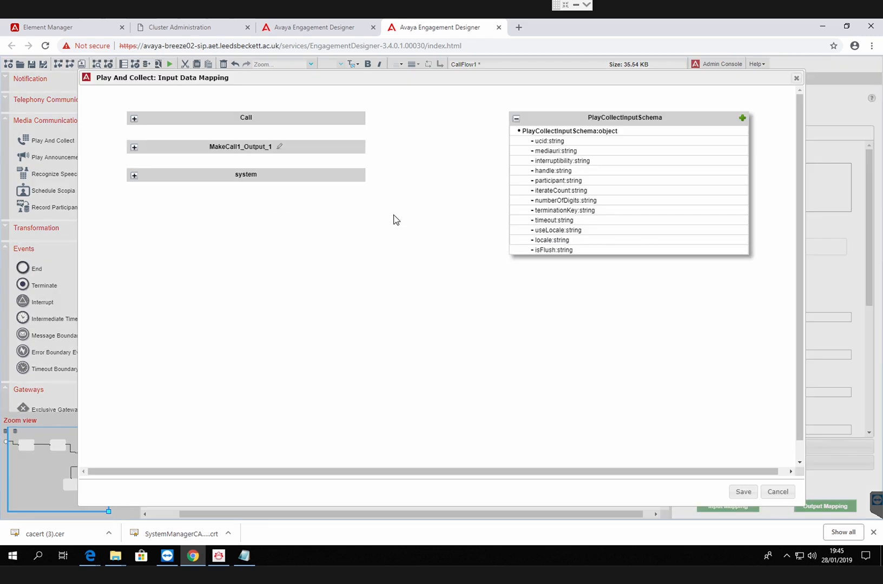
{"action": "left_click", "coordinate": [144, 152]}
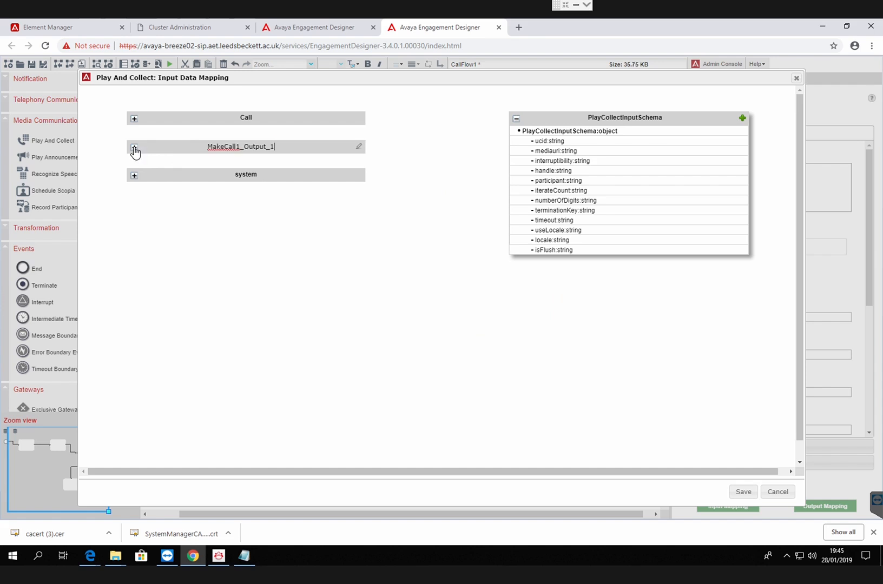
{"action": "left_click", "coordinate": [134, 148]}
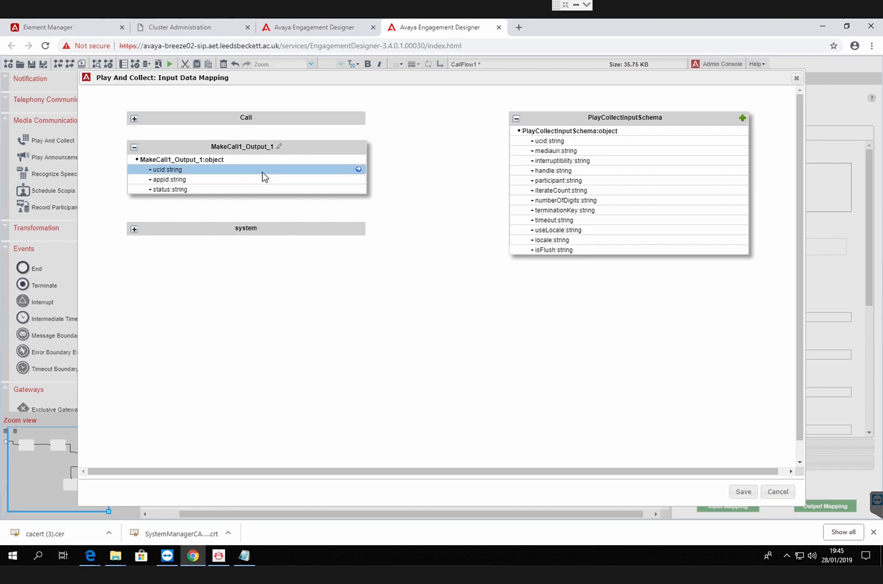
{"action": "mouse_move", "coordinate": [355, 172]}
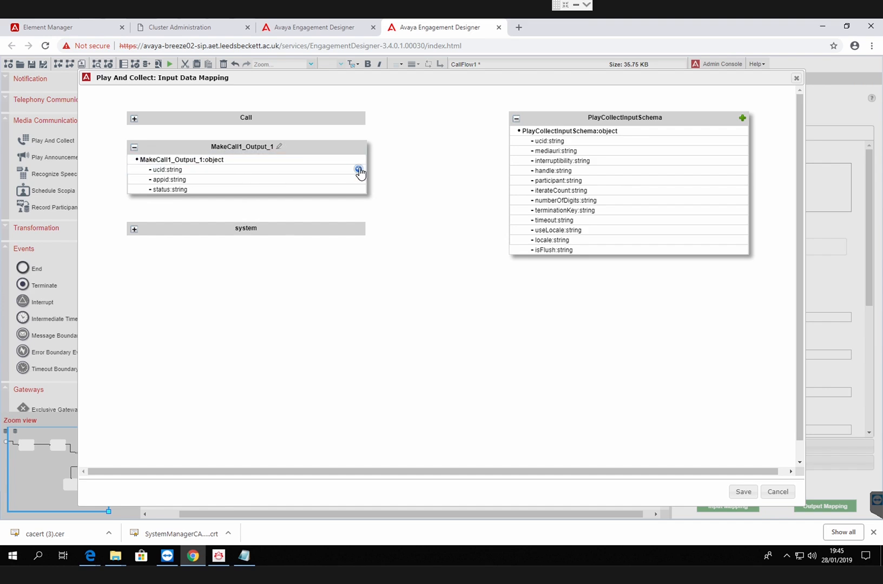
{"action": "left_click_drag", "start_coordinate": [359, 171], "coordinate": [536, 149]}
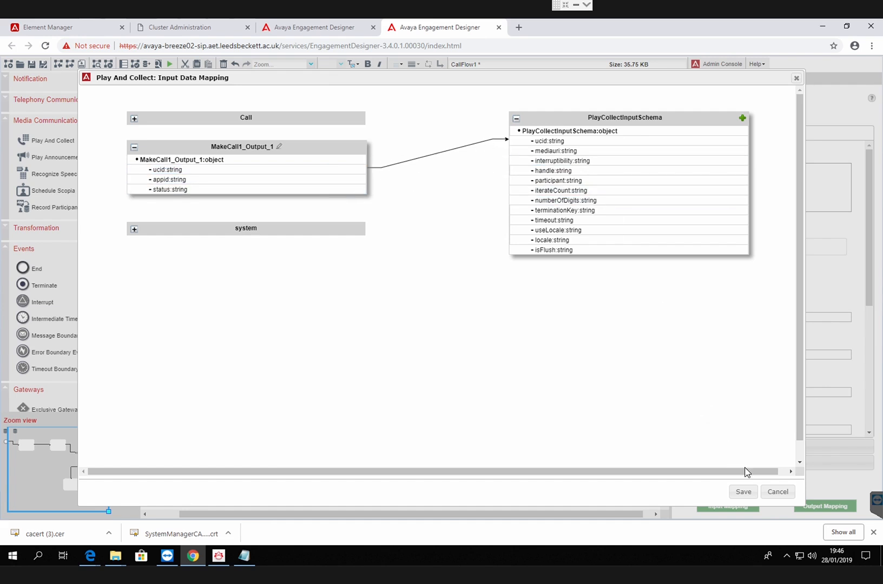
{"action": "left_click", "coordinate": [744, 491]}
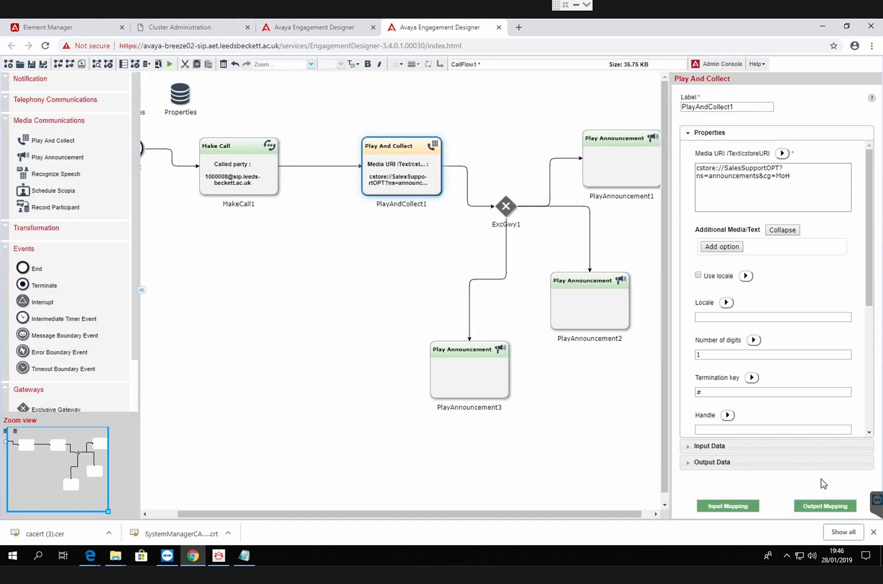
- Map the whole Play And Collect output schema to a new output variable, then save the mapping and the workflow
{"action": "left_click", "coordinate": [814, 507]}
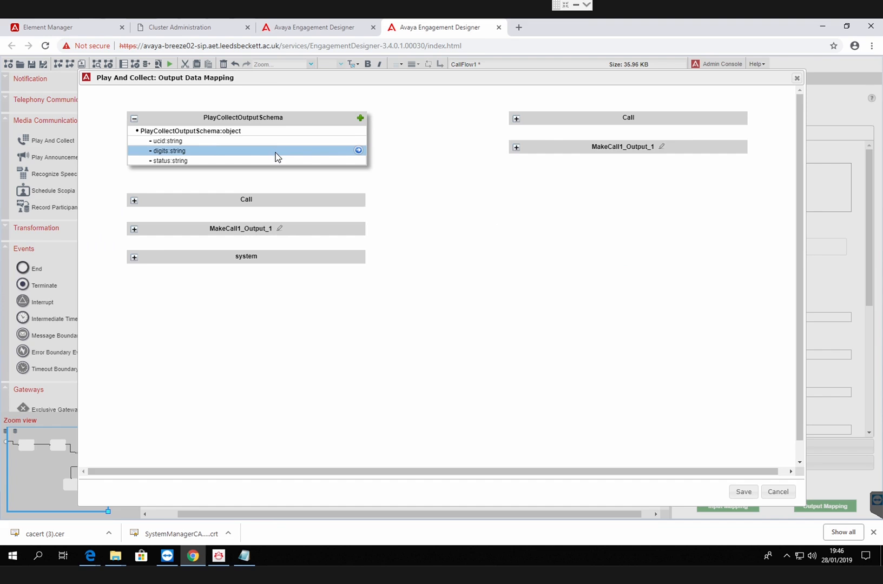
{"action": "left_click", "coordinate": [361, 117]}
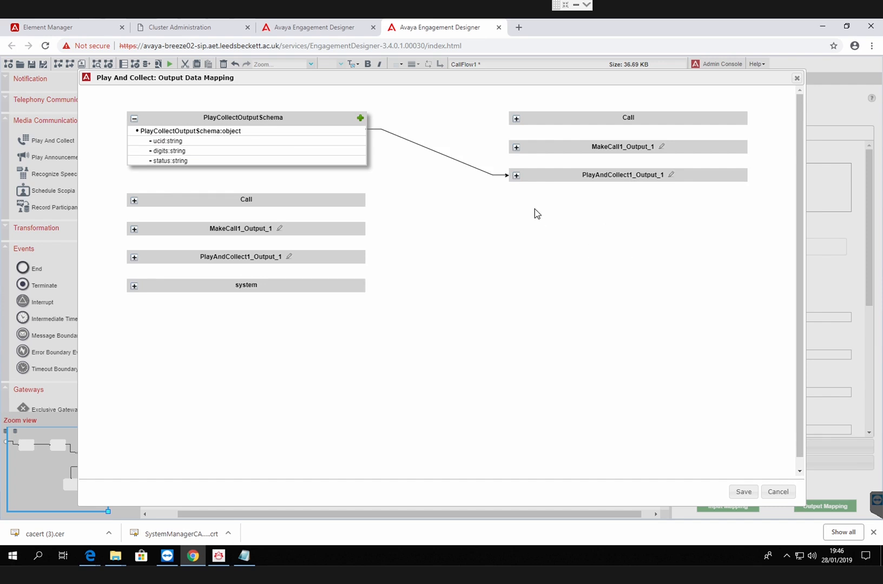
{"action": "left_click", "coordinate": [516, 177]}
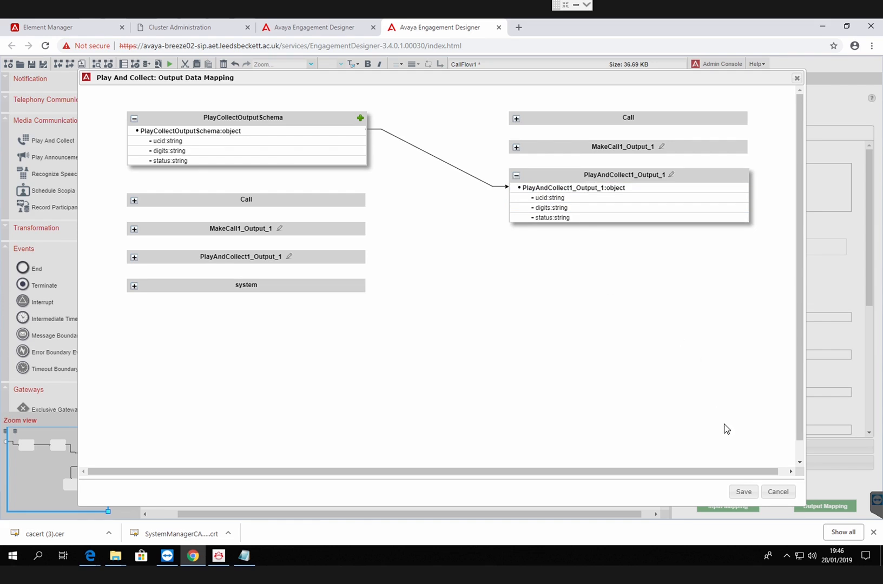
{"action": "left_click", "coordinate": [749, 500]}
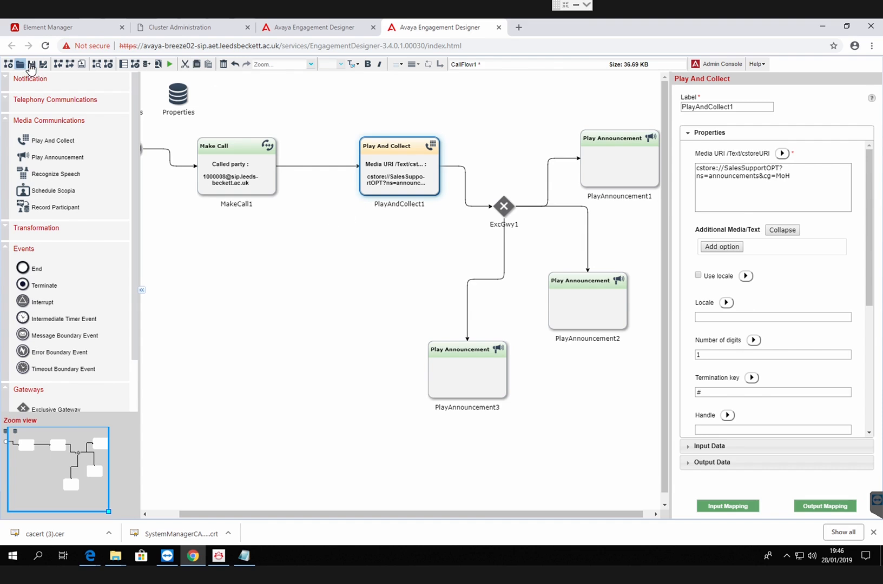
{"action": "left_click", "coordinate": [33, 66]}
- Label the exclusive gateway's three conditions path1, path2 and def, then check the label of the path1 connection
{"action": "left_click", "coordinate": [504, 208]}
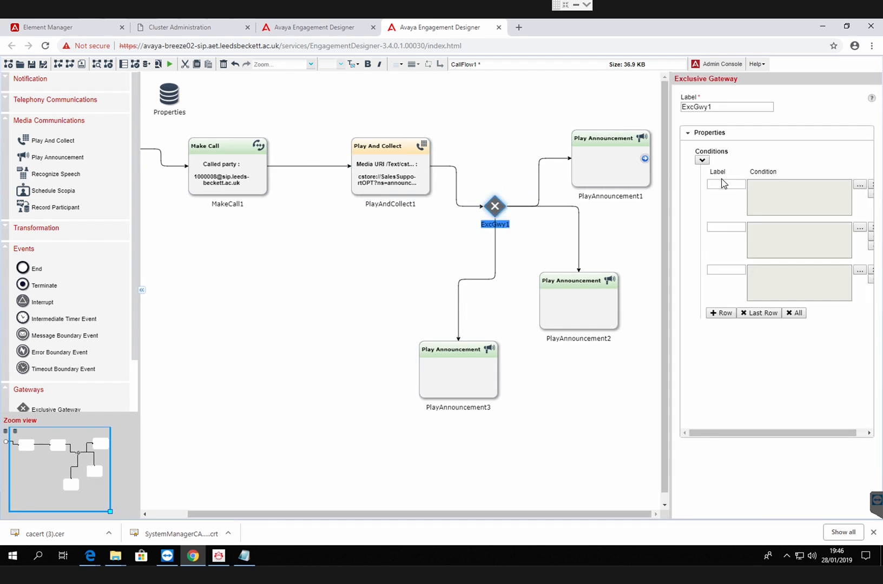
{"action": "left_click", "coordinate": [726, 185]}
{"action": "type", "text": "pa"}
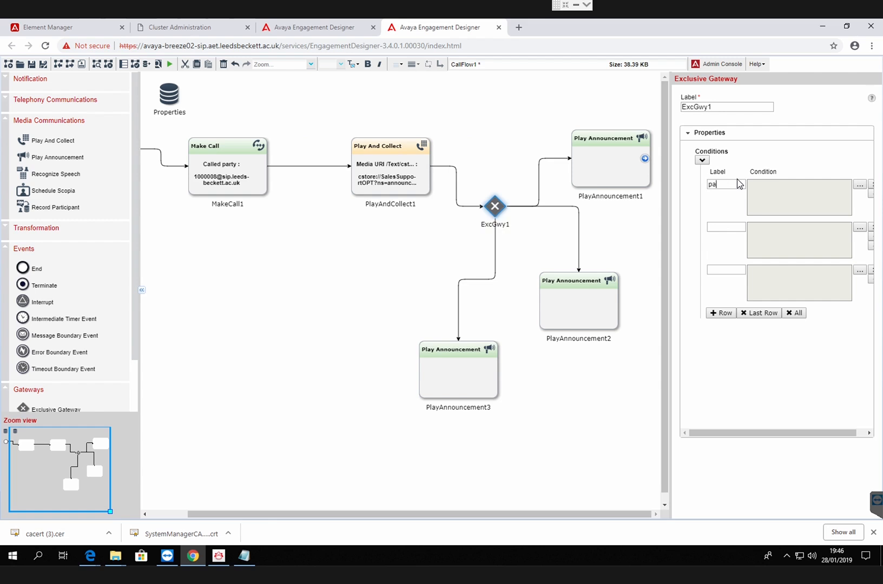
{"action": "type", "text": "th1"}
{"action": "left_click", "coordinate": [723, 228]}
{"action": "type", "text": "path"}
{"action": "type", "text": "def"}
{"action": "left_click", "coordinate": [397, 311]}
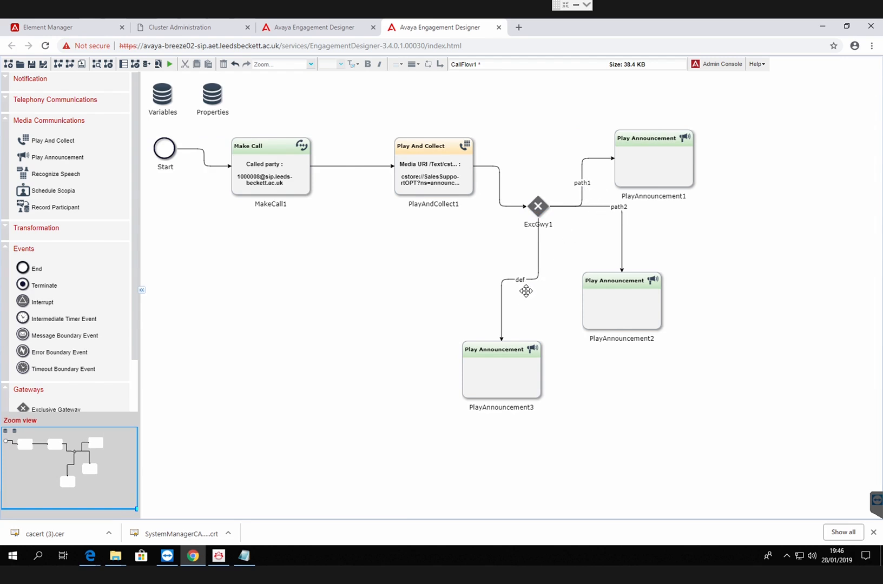
{"action": "left_click", "coordinate": [589, 178]}
{"action": "double_click", "coordinate": [586, 177]}
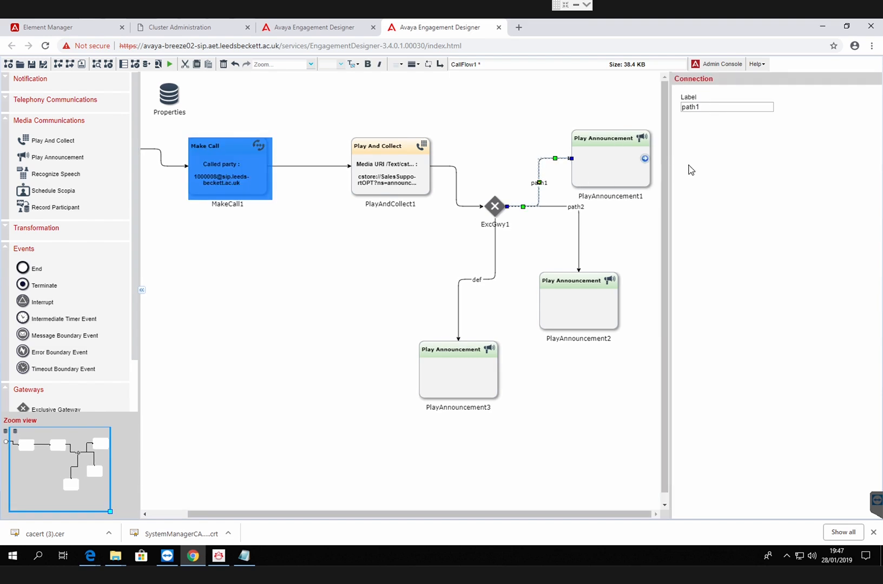
{"action": "left_click", "coordinate": [543, 248]}
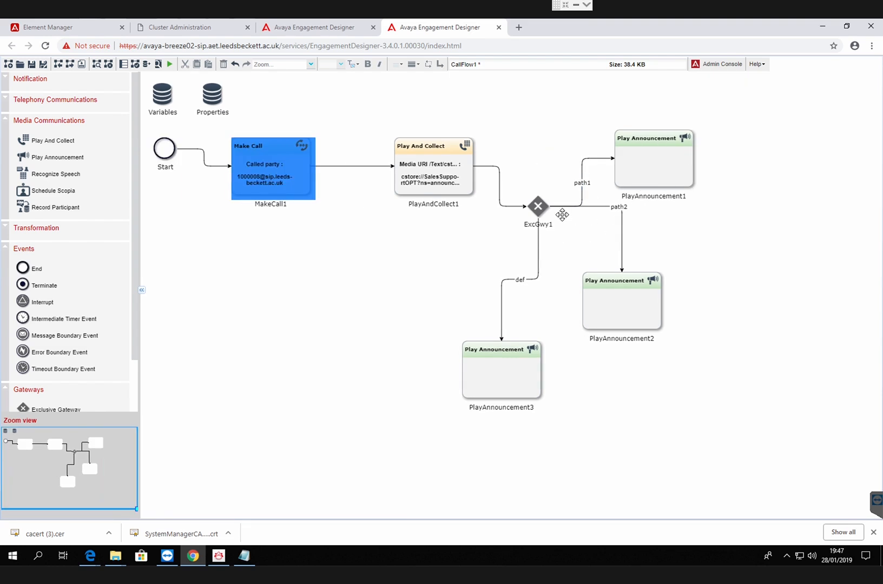
- Set the gateway's path1 condition to PlayAndCollect1_Output_1["digits"] == '1', validate the expression and save it
{"action": "double_click", "coordinate": [540, 211]}
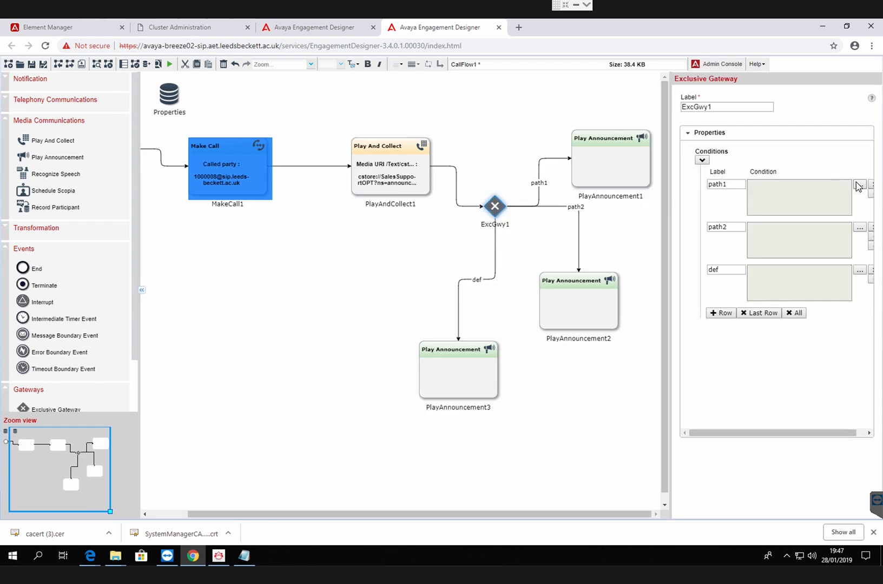
{"action": "left_click", "coordinate": [858, 185]}
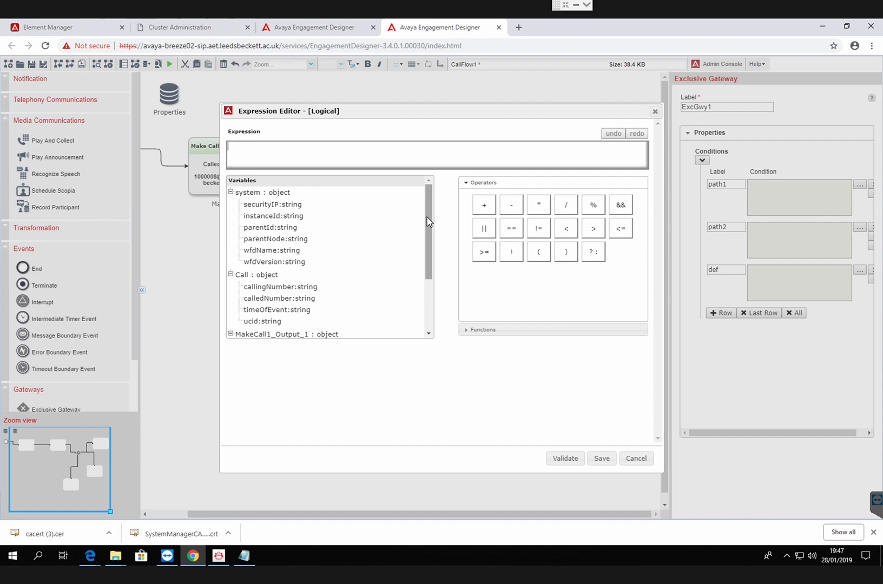
{"action": "left_click_drag", "start_coordinate": [427, 217], "coordinate": [434, 300]}
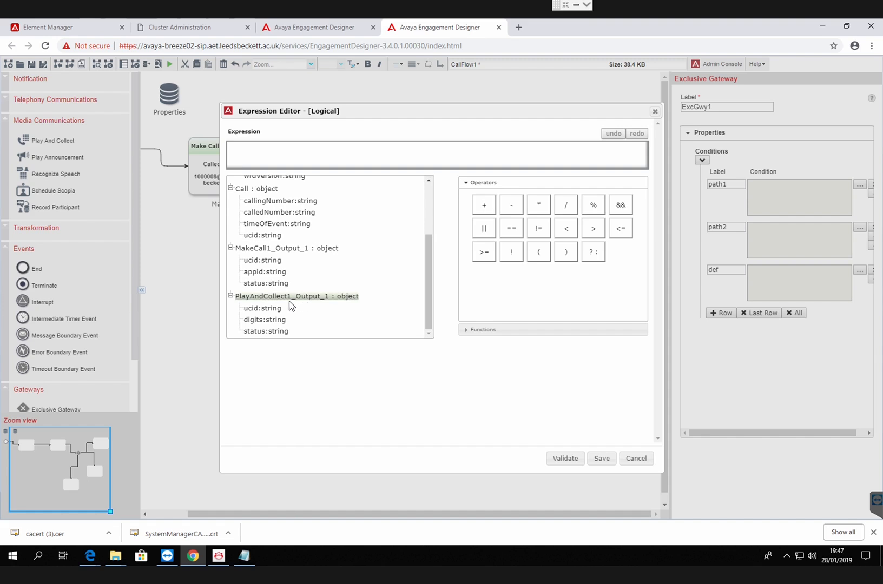
{"action": "double_click", "coordinate": [264, 320]}
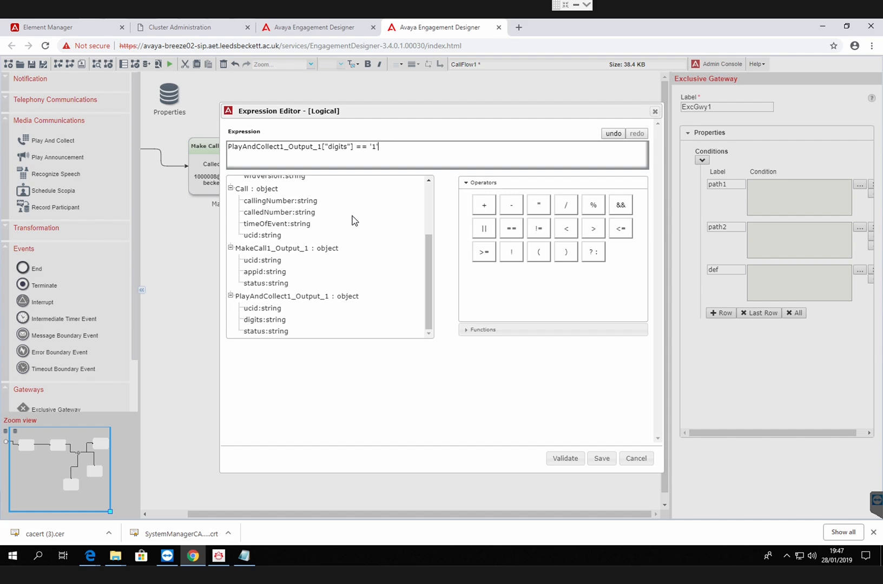
{"action": "left_click", "coordinate": [569, 459]}
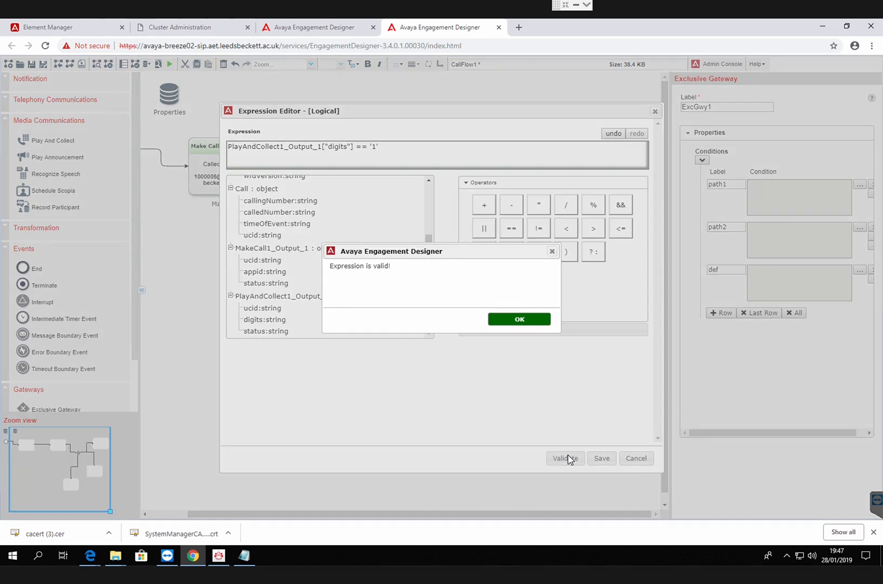
{"action": "left_click", "coordinate": [514, 320]}
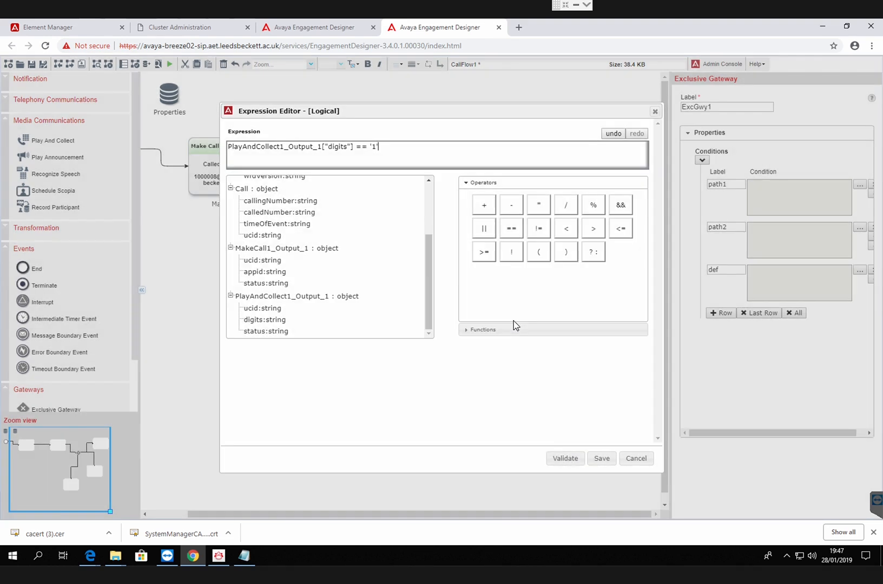
{"action": "left_click", "coordinate": [602, 460]}
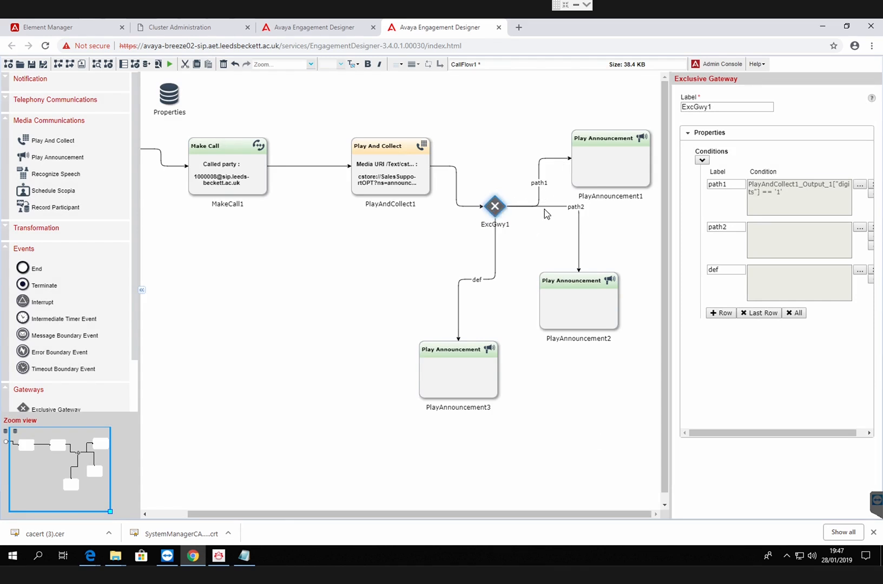
- Set the path2 condition to PlayAndCollect1_Output_1["digits"] == '2', validate and save the expression, and save the workflow
{"action": "left_click", "coordinate": [859, 228]}
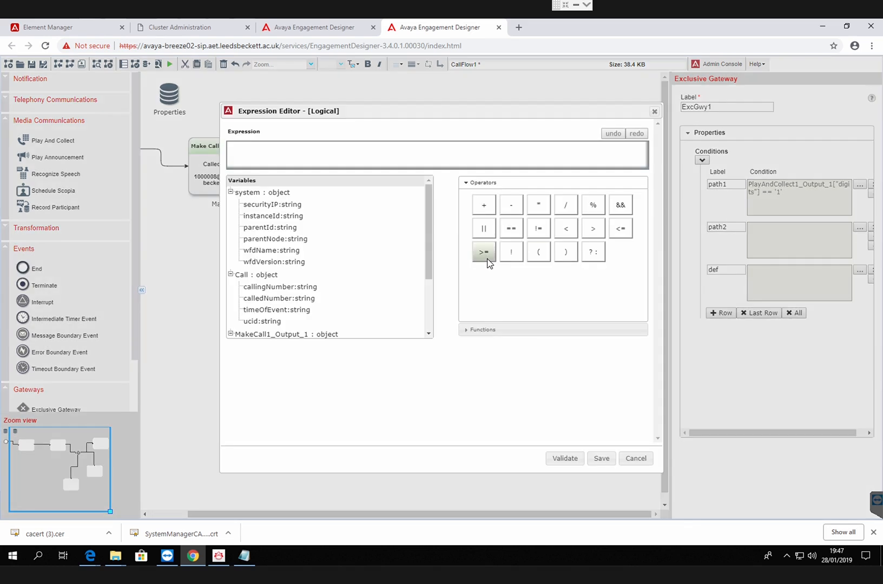
{"action": "left_click_drag", "start_coordinate": [427, 244], "coordinate": [431, 315]}
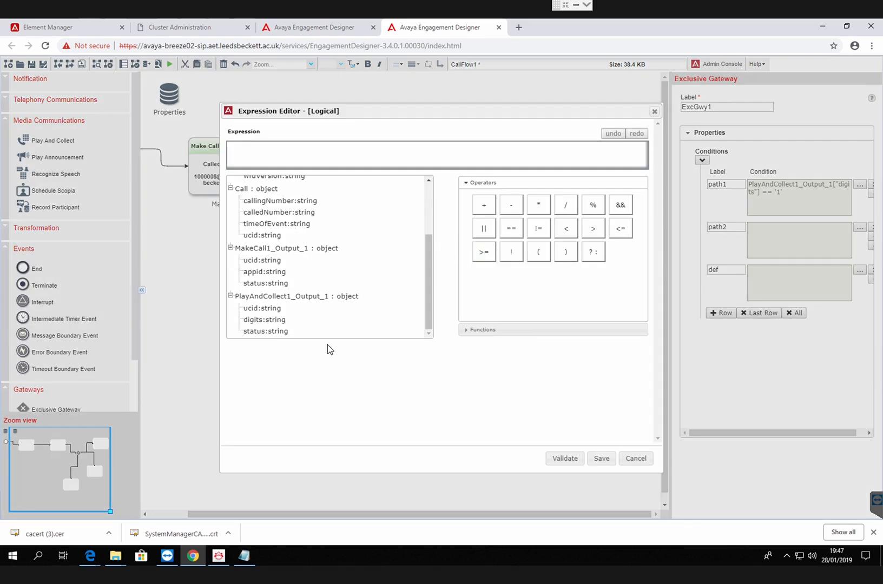
{"action": "double_click", "coordinate": [265, 320]}
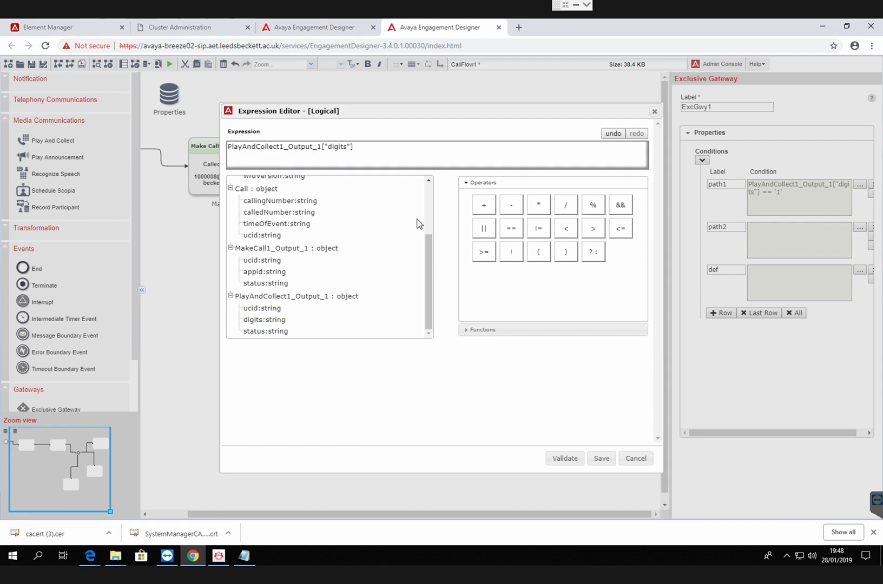
{"action": "type", "text": "== '2'1'"}
{"action": "left_click", "coordinate": [565, 459]}
{"action": "left_click", "coordinate": [531, 319]}
{"action": "left_click", "coordinate": [601, 459]}
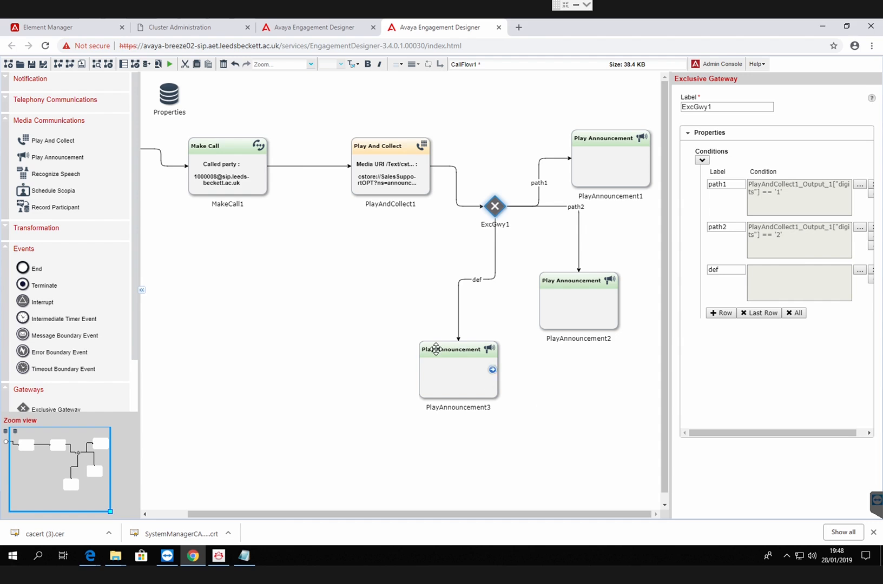
{"action": "left_click", "coordinate": [391, 323]}
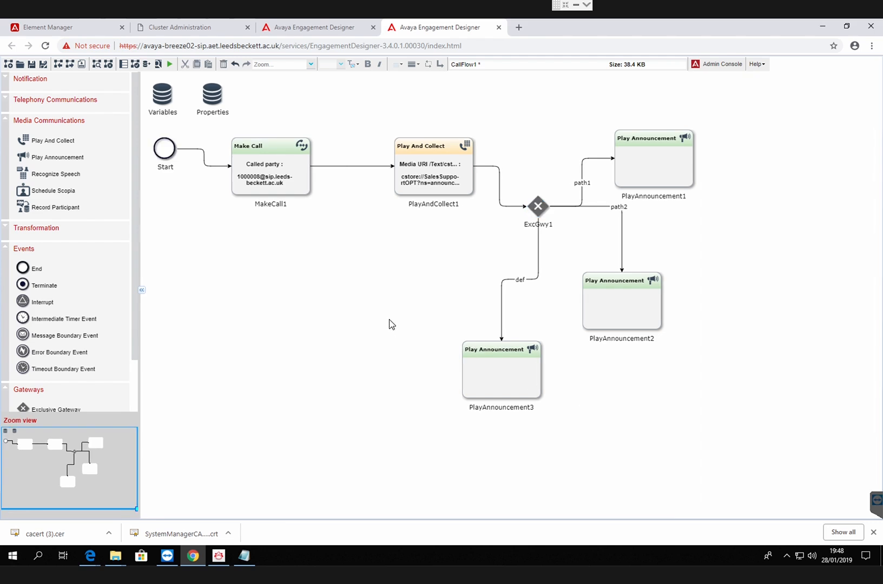
{"action": "left_click", "coordinate": [32, 65]}
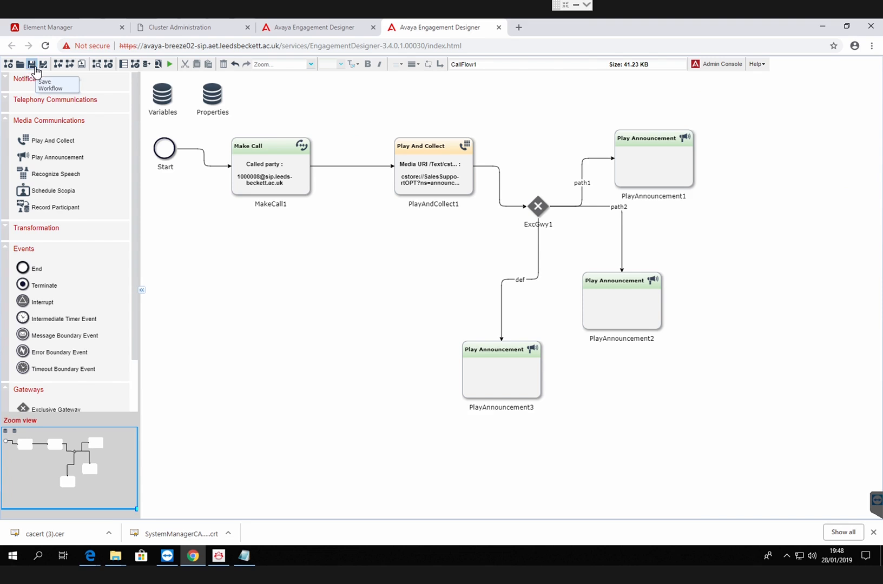
- Copy cstore://OptionSelect1?ns=announcements&cg=MoH from the Notepad notes into PlayAnnouncement1's media URI and play the announcement to the Called party
{"action": "left_click", "coordinate": [676, 180]}
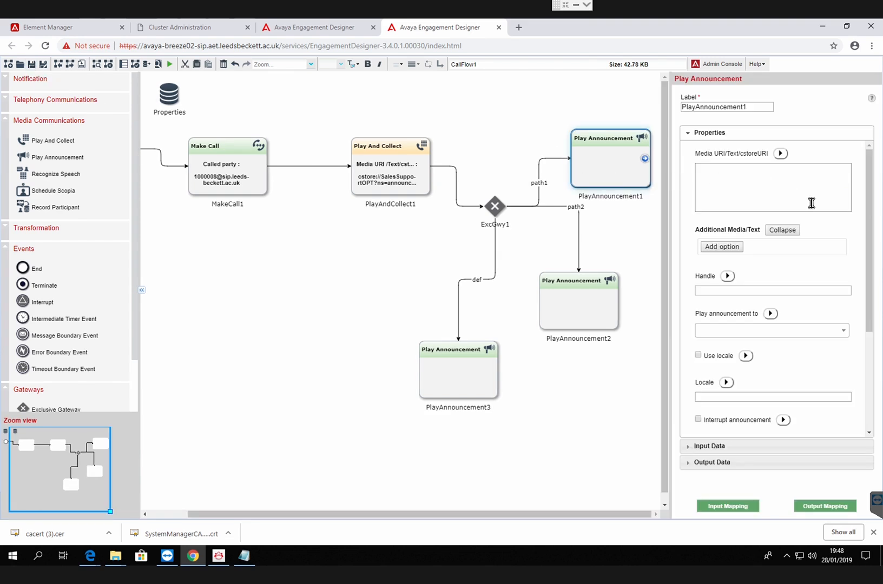
{"action": "left_click", "coordinate": [252, 564]}
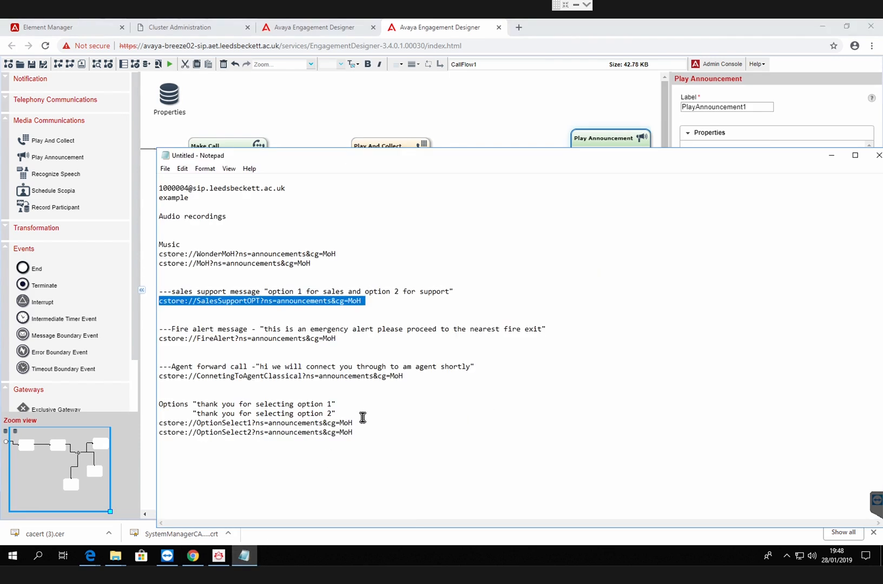
{"action": "left_click_drag", "start_coordinate": [361, 425], "coordinate": [162, 427]}
{"action": "key", "text": "ctrl+c"}
{"action": "key", "text": "alt"}
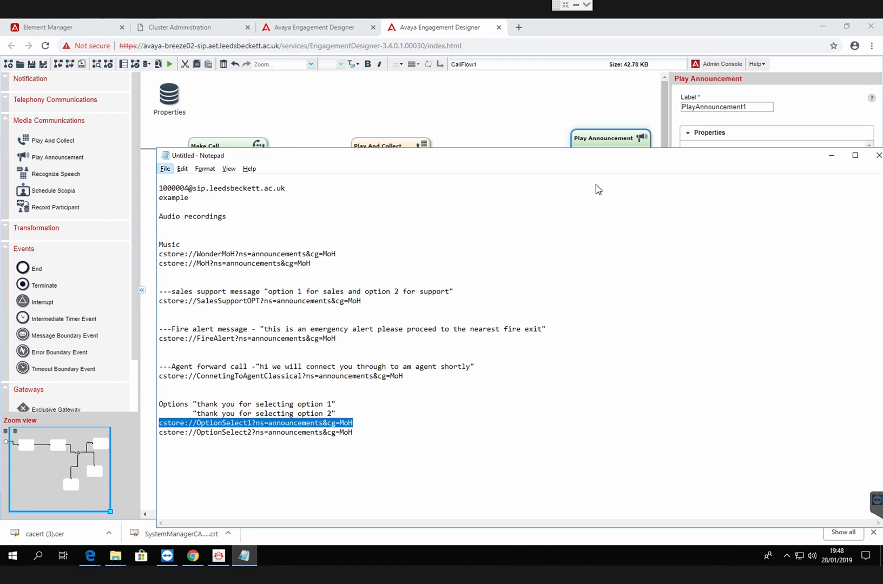
{"action": "left_click", "coordinate": [802, 112]}
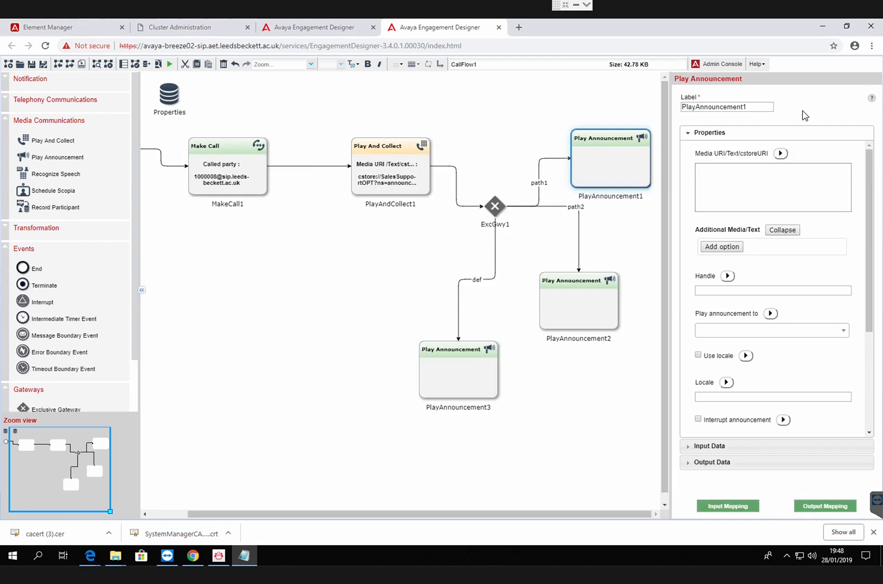
{"action": "left_click", "coordinate": [762, 190]}
{"action": "key", "text": "ctrl+v"}
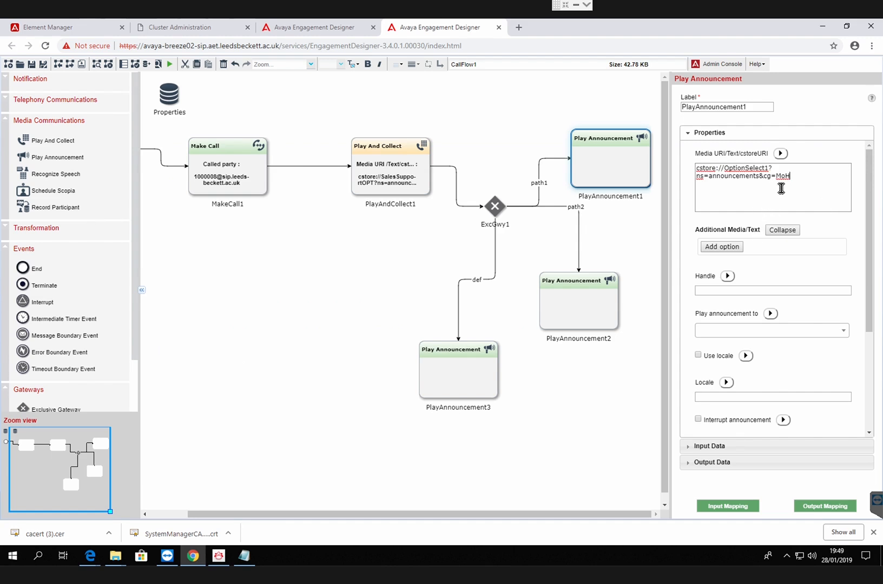
{"action": "left_click", "coordinate": [767, 331]}
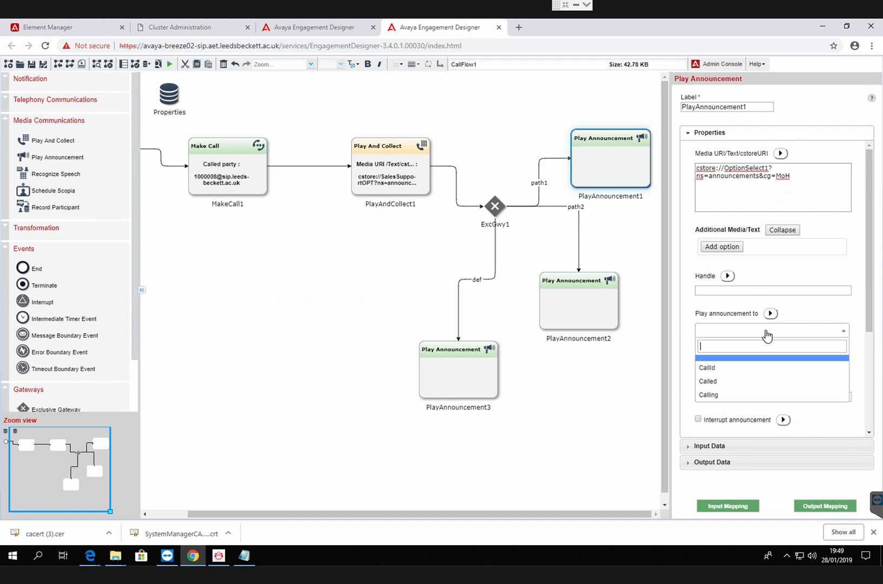
{"action": "left_click", "coordinate": [728, 381]}
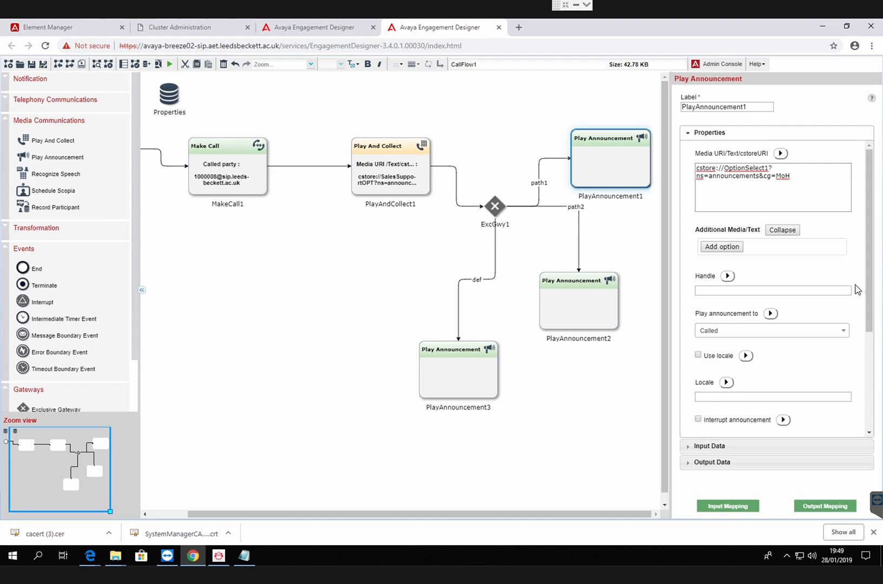
{"action": "left_click_drag", "start_coordinate": [869, 285], "coordinate": [869, 382]}
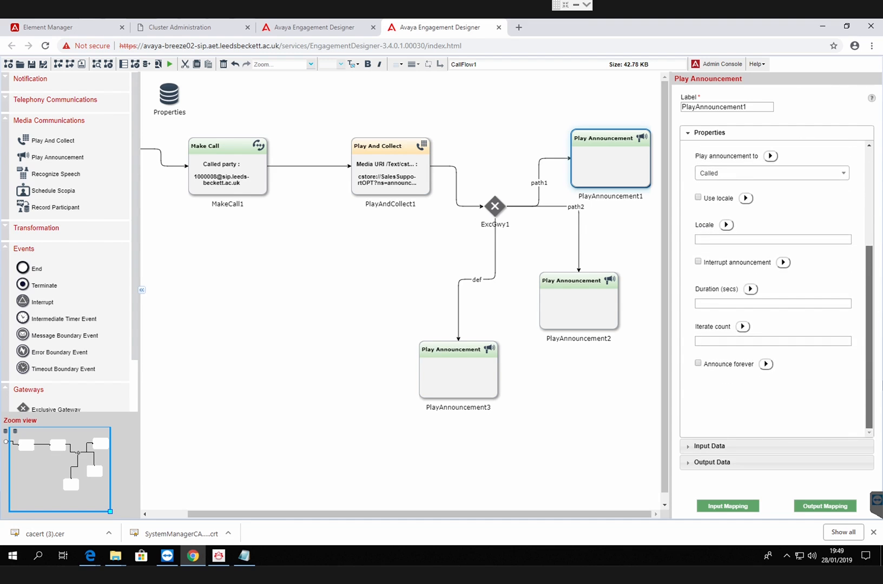
- Map ucid from PlayAndCollect1_Output_1 to ucid in PlayAnnouncement1's input schema and save the mapping
{"action": "left_click", "coordinate": [747, 511]}
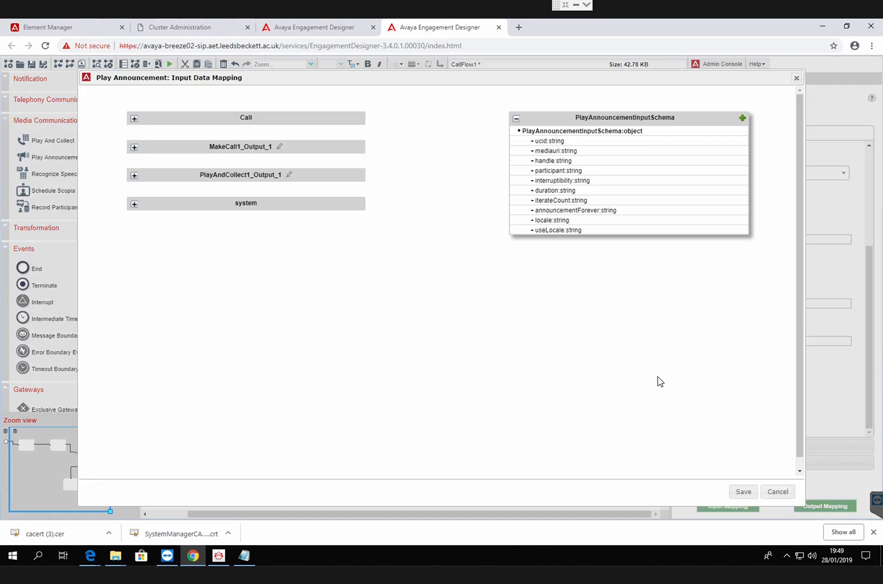
{"action": "left_click", "coordinate": [135, 176]}
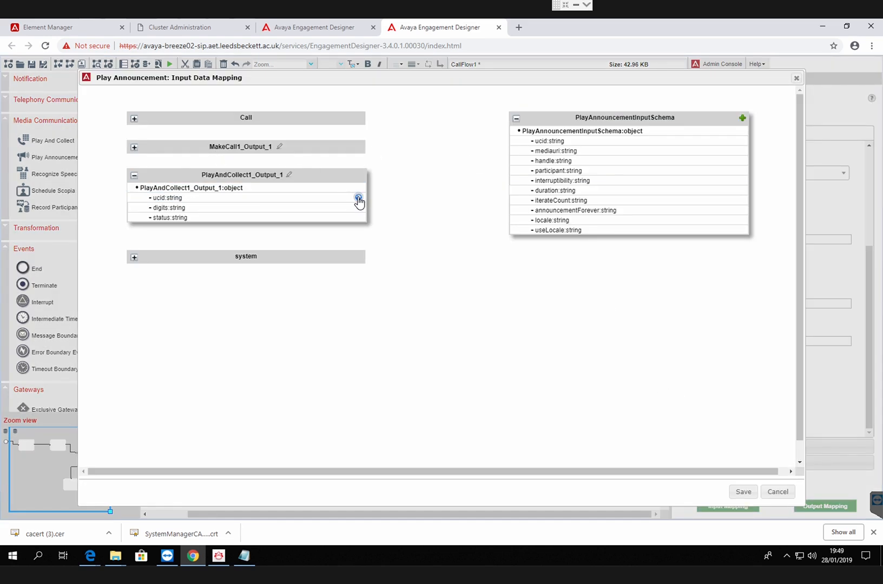
{"action": "left_click_drag", "start_coordinate": [359, 200], "coordinate": [523, 144]}
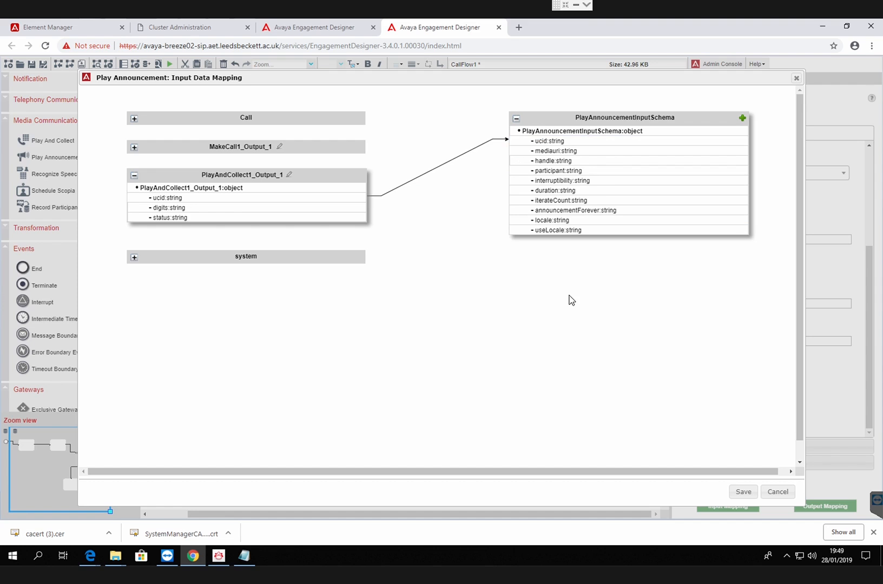
{"action": "left_click", "coordinate": [744, 491]}
{"action": "mouse_move", "coordinate": [623, 320]}
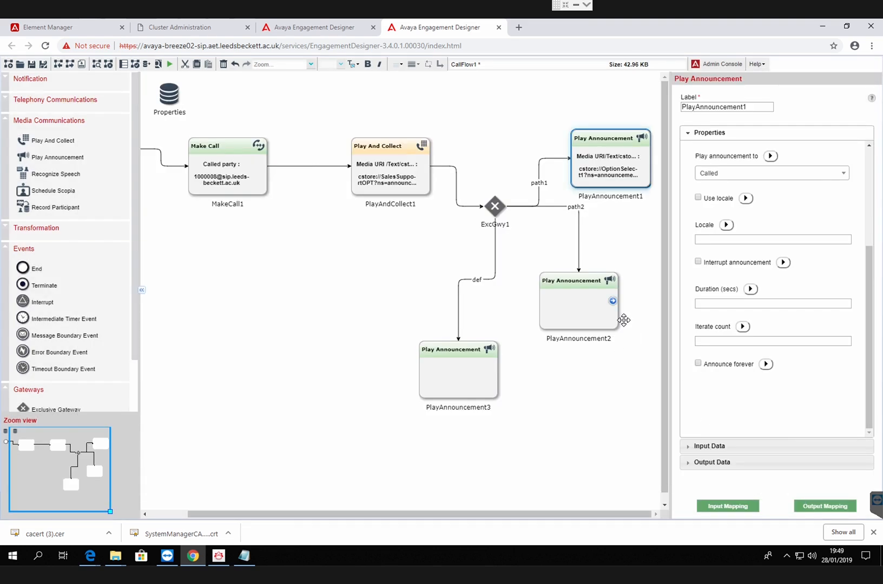
{"action": "left_click", "coordinate": [248, 175]}
{"action": "left_click", "coordinate": [438, 164]}
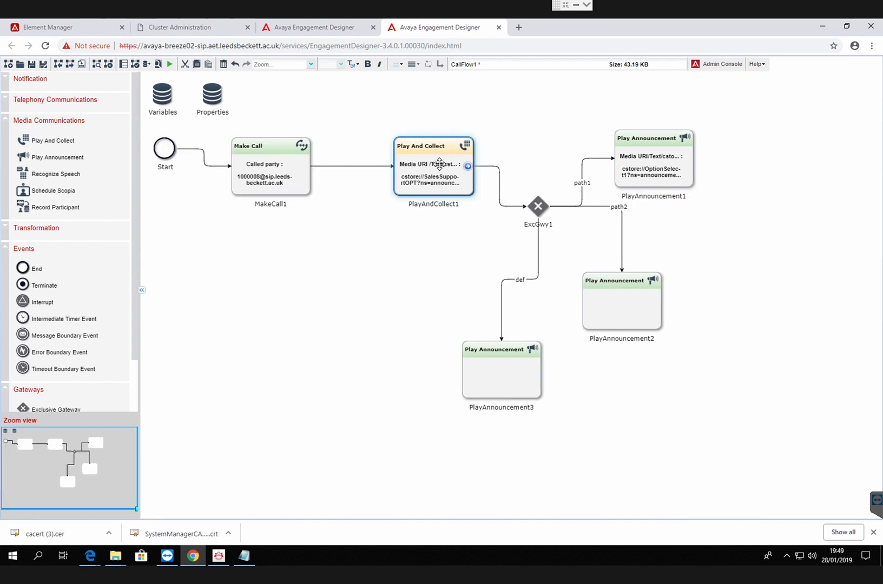
{"action": "left_click", "coordinate": [545, 206]}
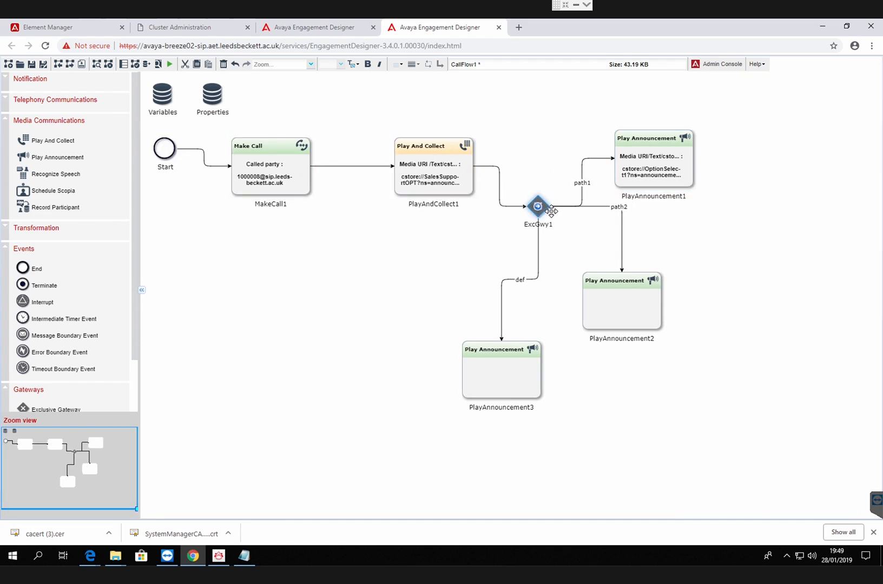
{"action": "left_click", "coordinate": [650, 157]}
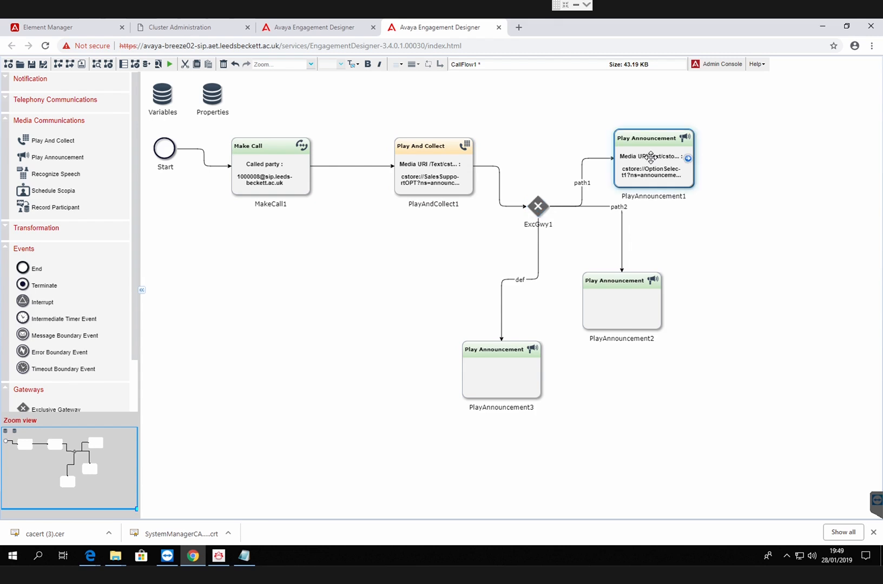
{"action": "double_click", "coordinate": [650, 156]}
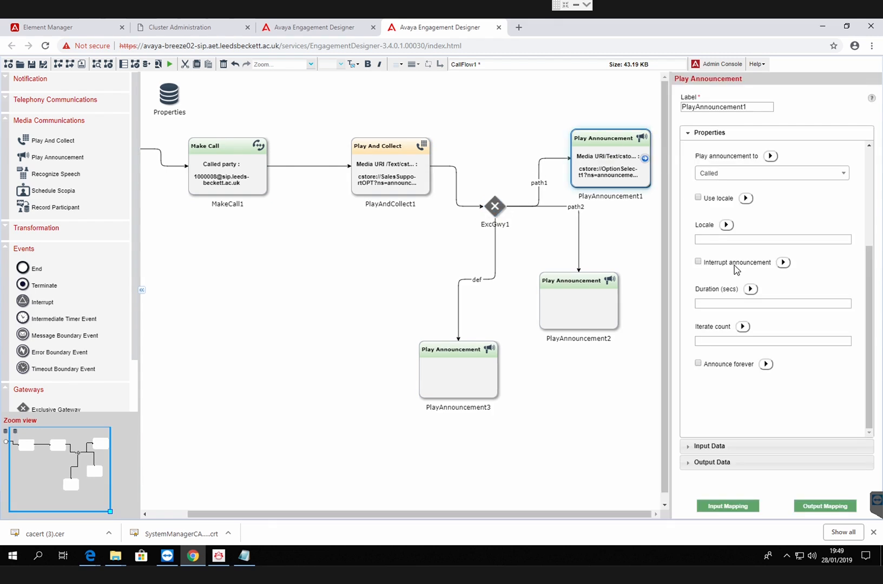
{"action": "left_click", "coordinate": [635, 396]}
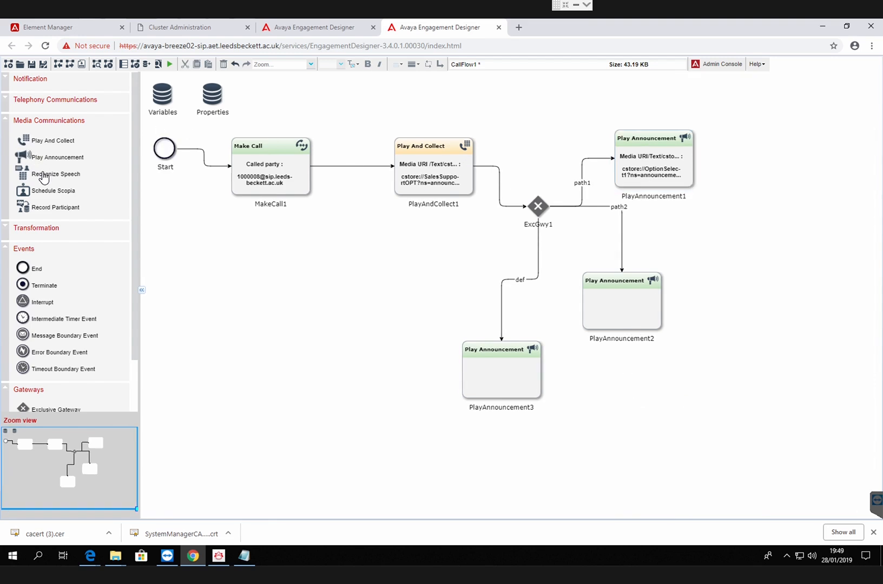
- Add an End event beside PlayAnnouncement1, connect the announcement to it, and move PlayAnnouncement2 slightly lower
{"action": "left_click_drag", "start_coordinate": [26, 273], "coordinate": [800, 144]}
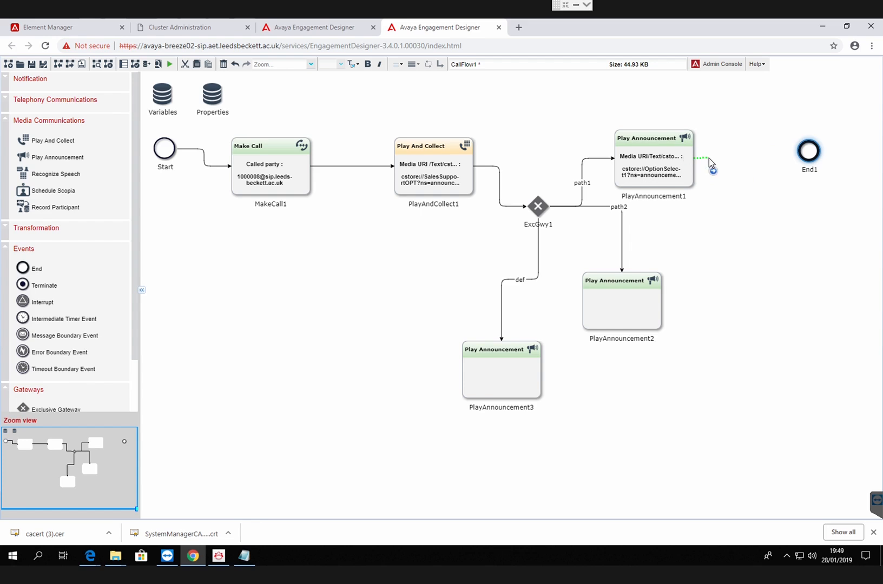
{"action": "left_click_drag", "start_coordinate": [708, 158], "coordinate": [808, 152]}
{"action": "left_click_drag", "start_coordinate": [626, 295], "coordinate": [628, 325]}
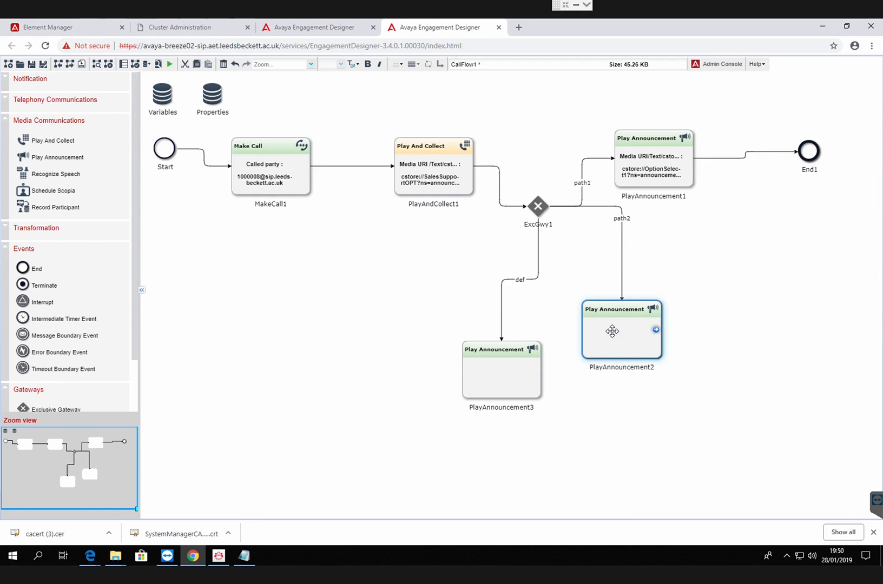
- Copy cstore://OptionSelect2?ns=announcements&cg=MoH from the Notepad notes into PlayAnnouncement2's media URI and play the announcement to the Called party
{"action": "double_click", "coordinate": [625, 320]}
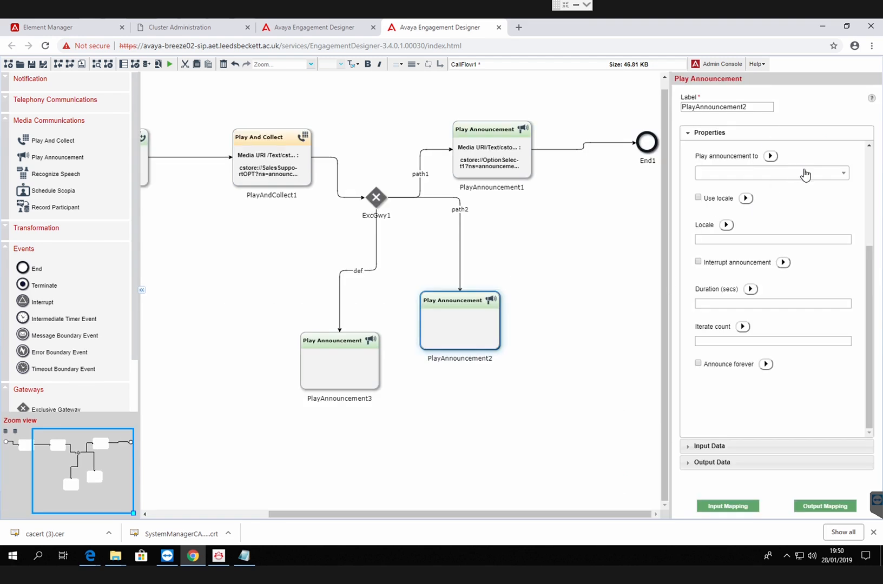
{"action": "left_click_drag", "start_coordinate": [868, 252], "coordinate": [861, 151]}
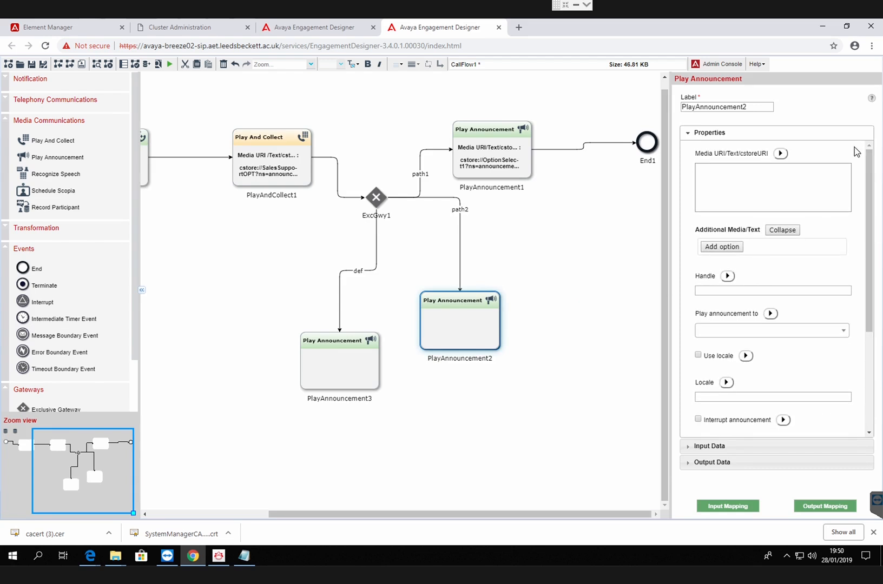
{"action": "left_click", "coordinate": [247, 555]}
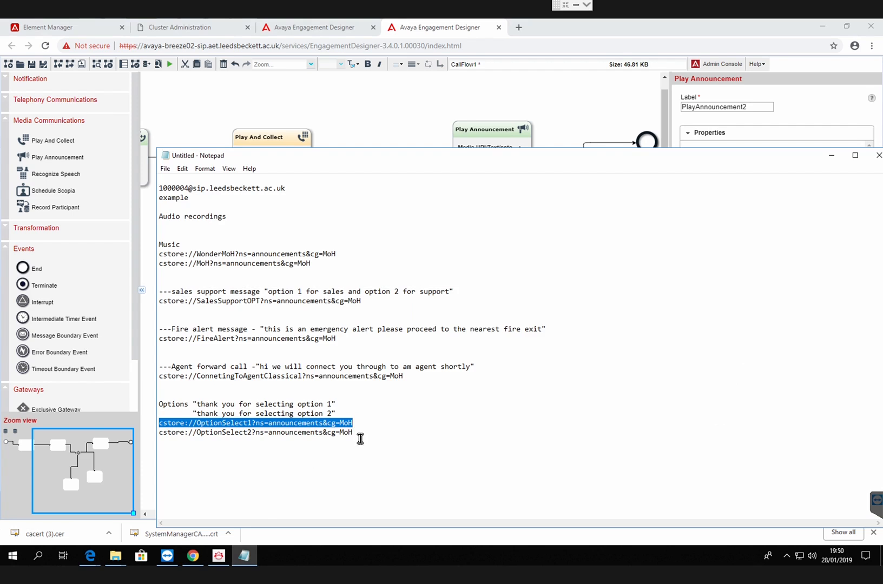
{"action": "left_click_drag", "start_coordinate": [358, 434], "coordinate": [140, 447]}
{"action": "key", "text": "ctrl+c"}
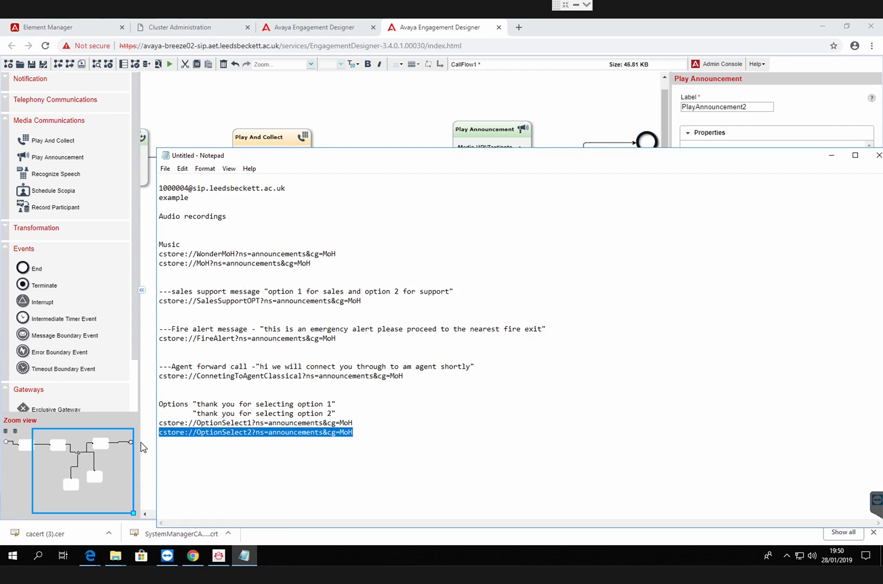
{"action": "left_click", "coordinate": [790, 109]}
{"action": "left_click", "coordinate": [745, 190]}
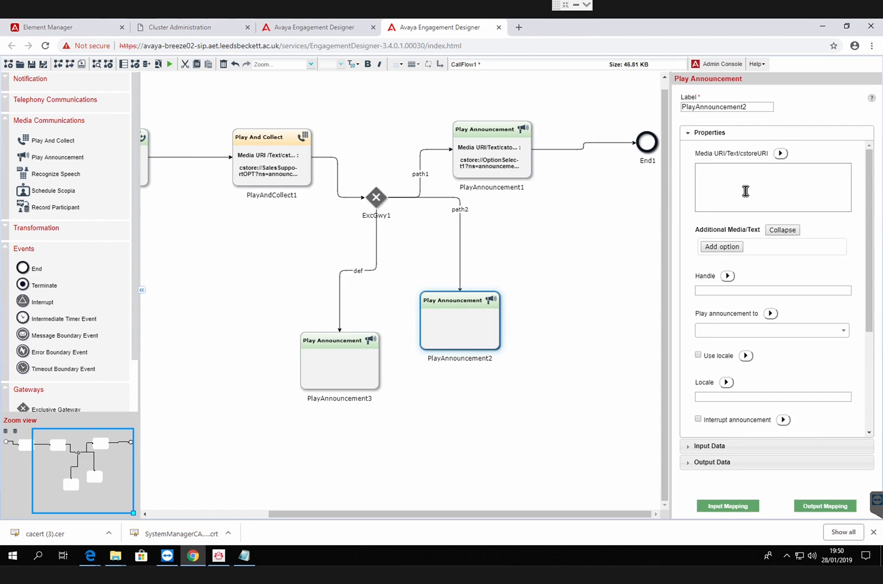
{"action": "key", "text": "ctrl+v"}
{"action": "left_click", "coordinate": [789, 331]}
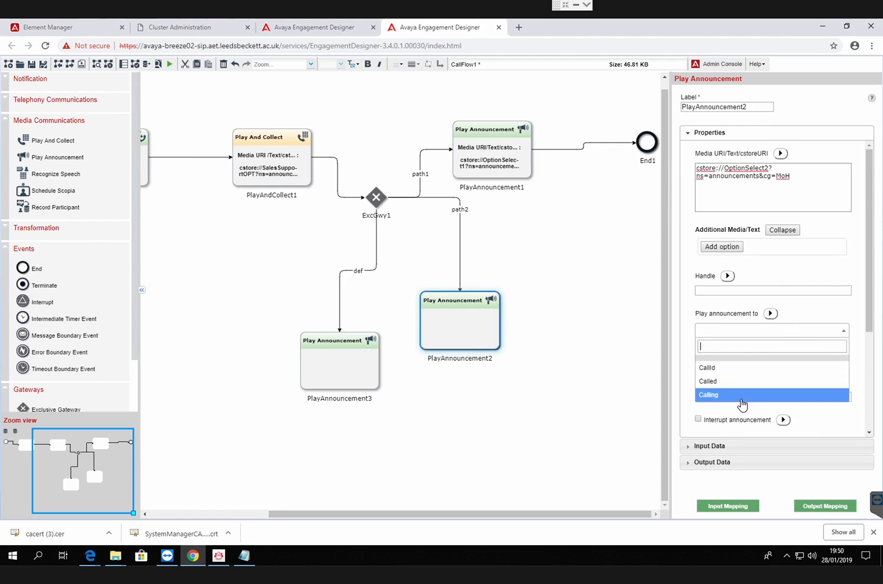
{"action": "left_click", "coordinate": [734, 382]}
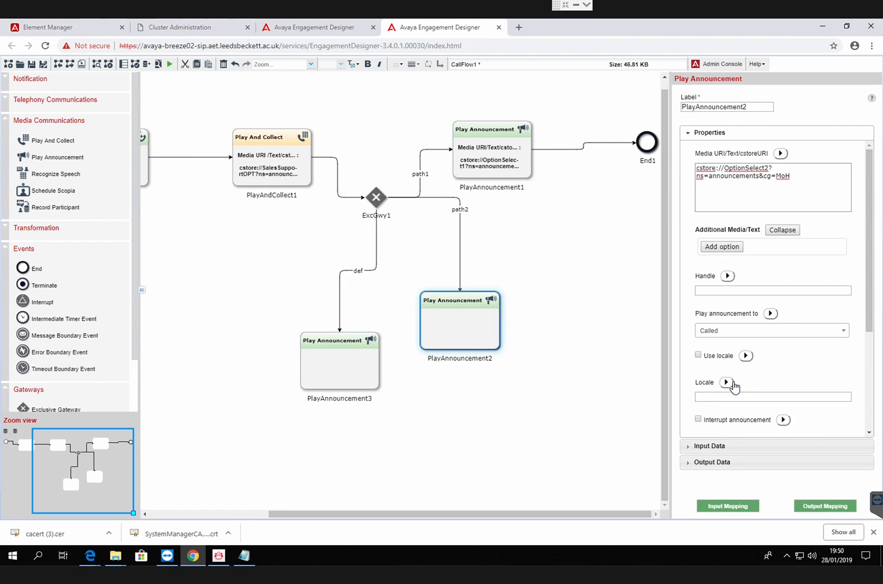
- Map ucid from PlayAndCollect1_Output_1 to ucid in PlayAnnouncement2's input schema and save the mapping
{"action": "left_click", "coordinate": [724, 507]}
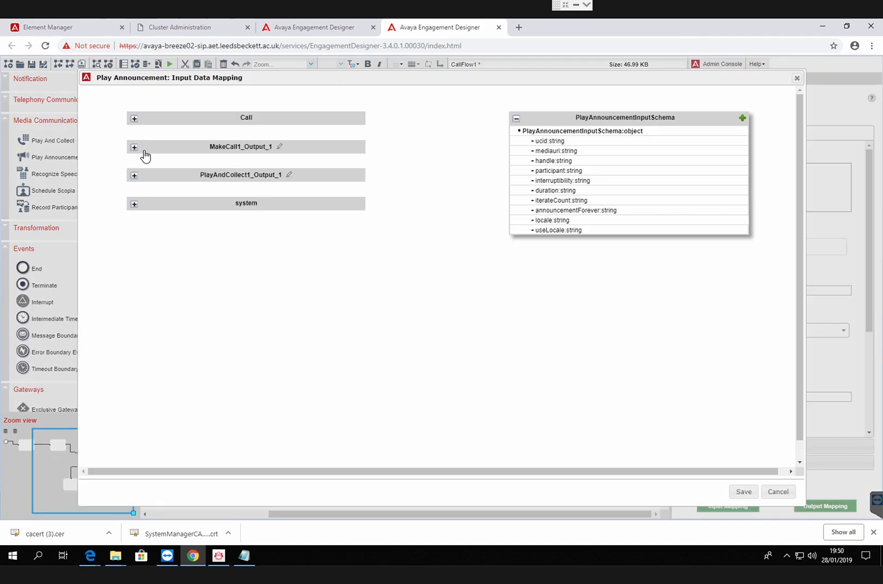
{"action": "left_click", "coordinate": [135, 175]}
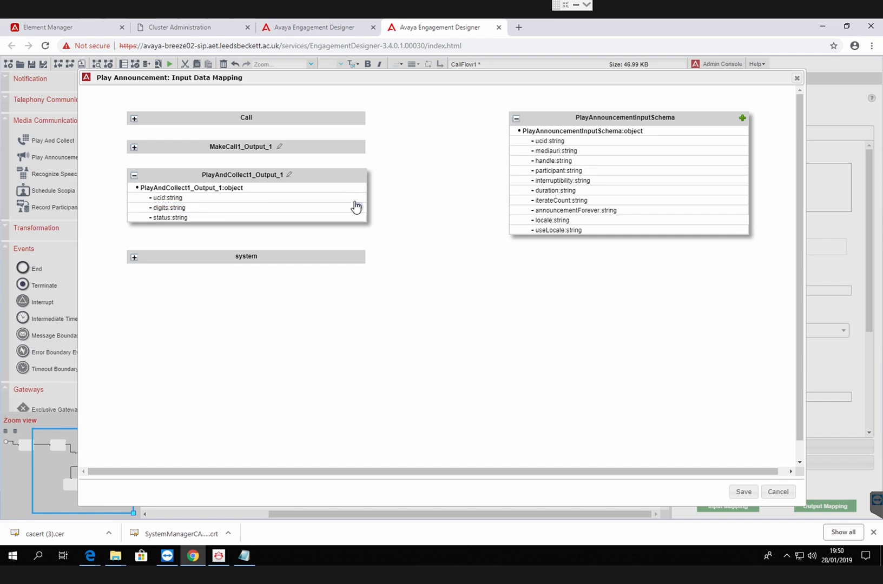
{"action": "left_click_drag", "start_coordinate": [360, 197], "coordinate": [551, 147]}
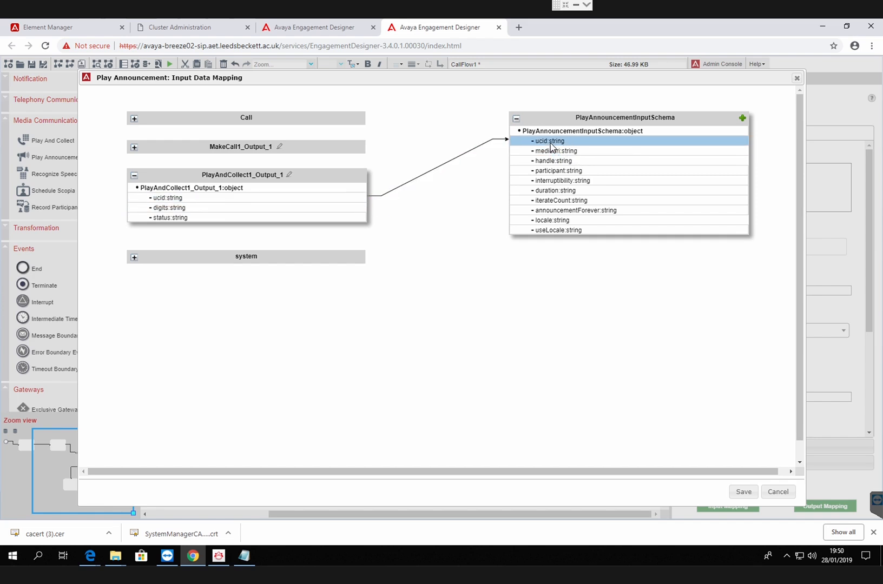
{"action": "left_click", "coordinate": [737, 492]}
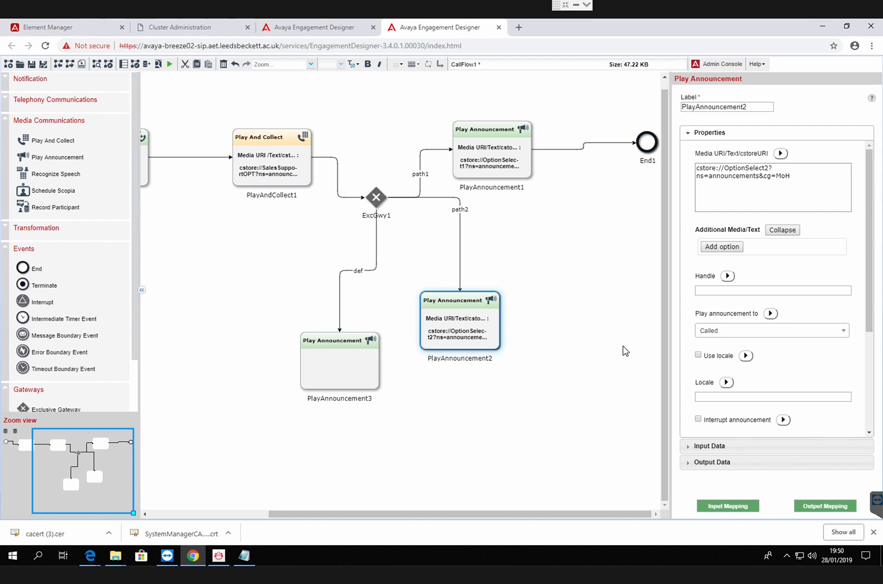
{"action": "left_click", "coordinate": [595, 320]}
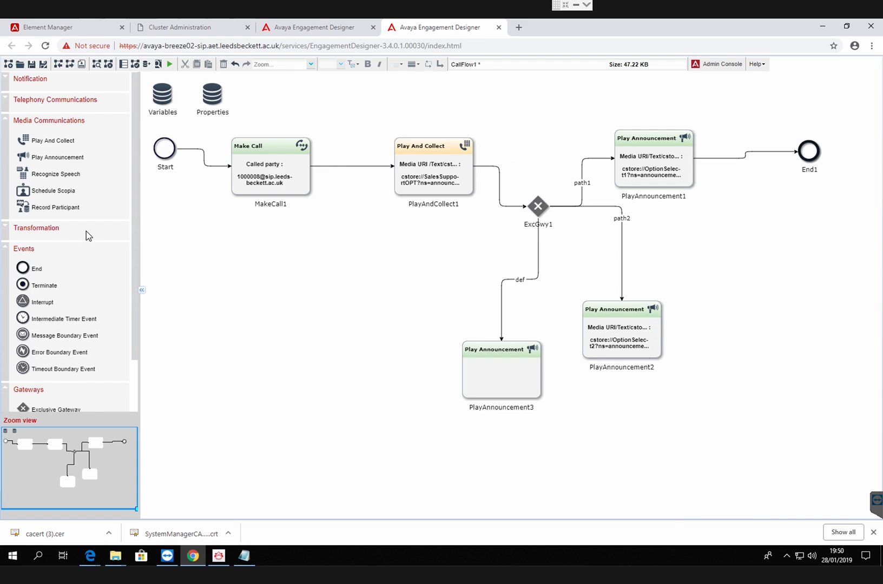
- Add an End event beside PlayAnnouncement2 and connect the announcement to it
{"action": "left_click_drag", "start_coordinate": [23, 268], "coordinate": [755, 324]}
{"action": "mouse_move", "coordinate": [660, 330]}
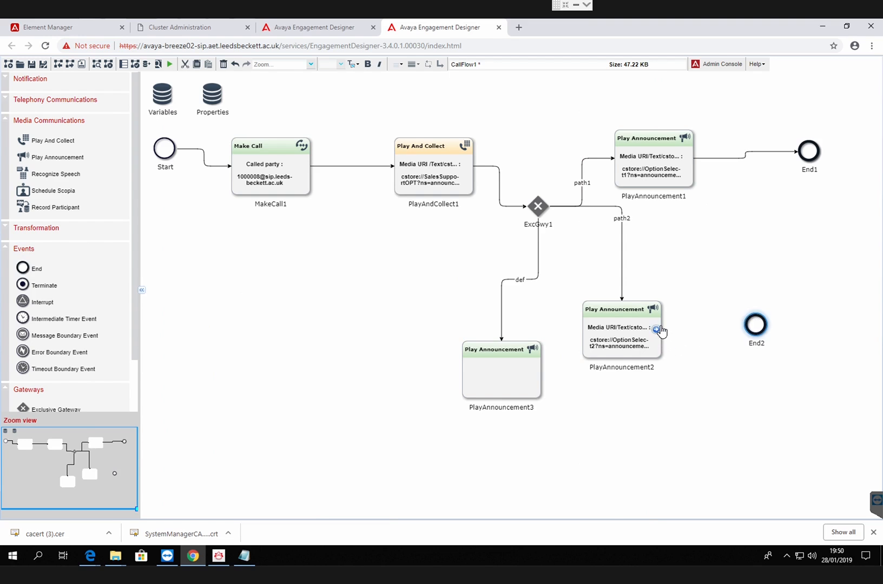
{"action": "left_click_drag", "start_coordinate": [661, 331], "coordinate": [752, 327]}
- Copy cstore://WonderMoH?ns=announcements&cg=MoH from the Notepad notes into PlayAnnouncement3's media URI and play the announcement to the Called party
{"action": "left_click", "coordinate": [512, 390]}
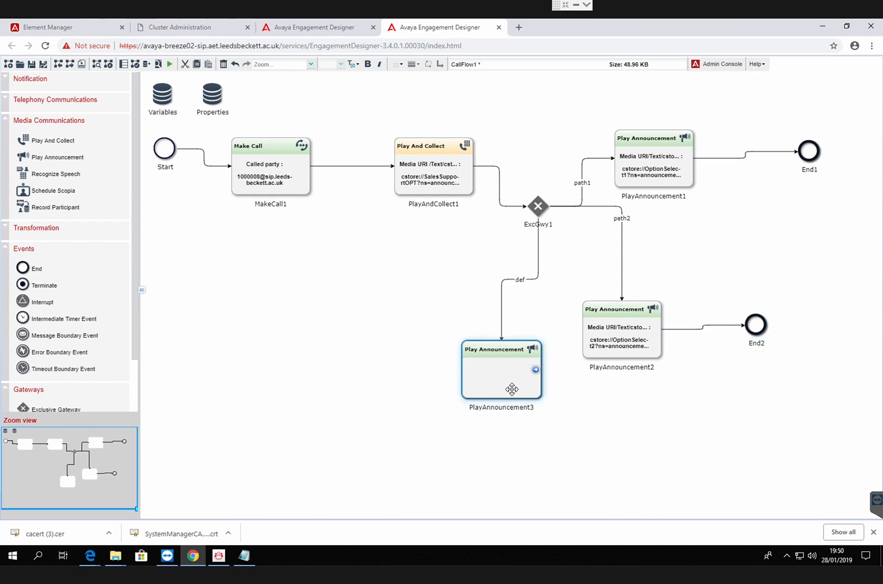
{"action": "double_click", "coordinate": [508, 386]}
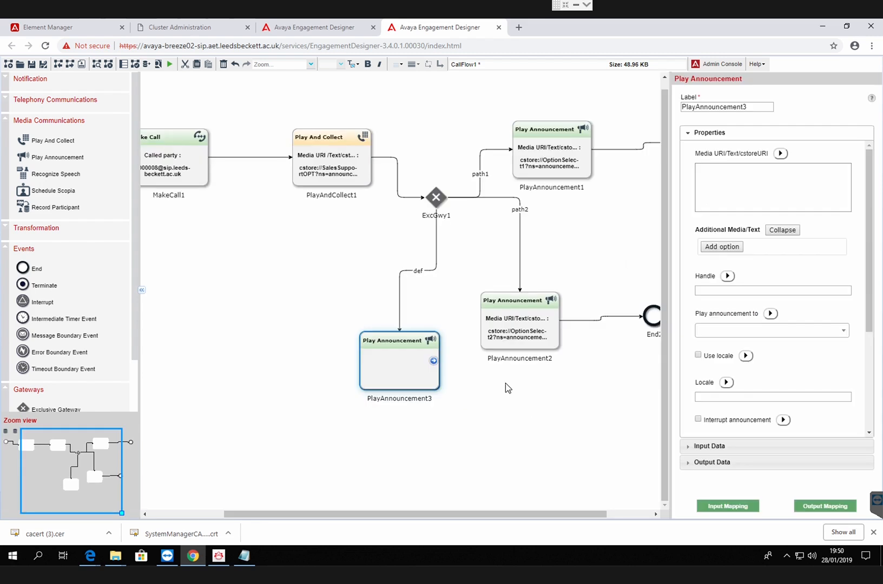
{"action": "left_click", "coordinate": [754, 210]}
{"action": "left_click", "coordinate": [253, 557]}
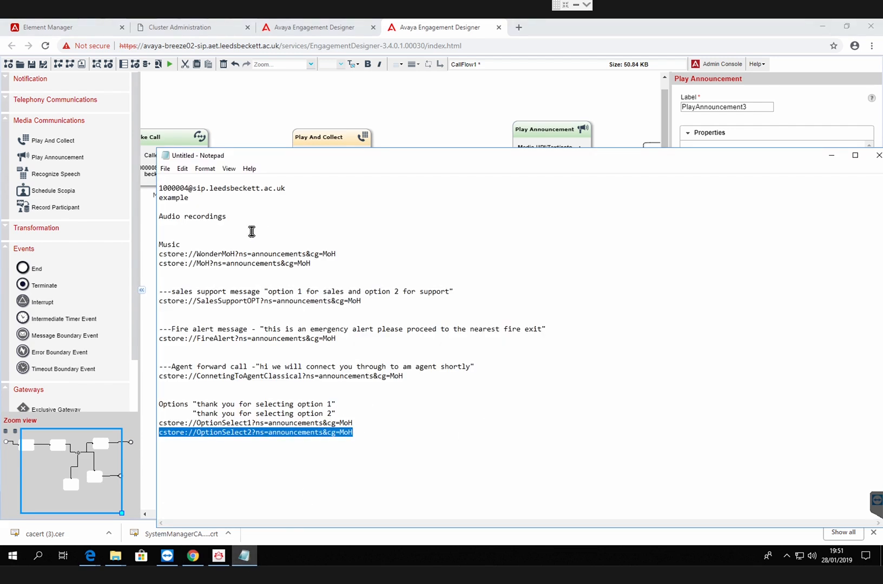
{"action": "left_click_drag", "start_coordinate": [316, 265], "coordinate": [163, 272]}
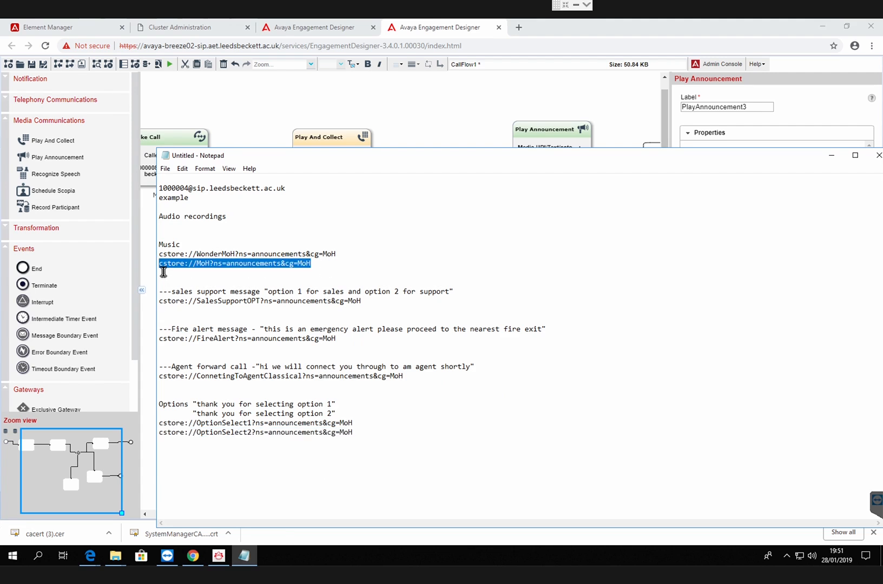
{"action": "left_click_drag", "start_coordinate": [343, 257], "coordinate": [150, 259]}
{"action": "key", "text": "ctrl+c"}
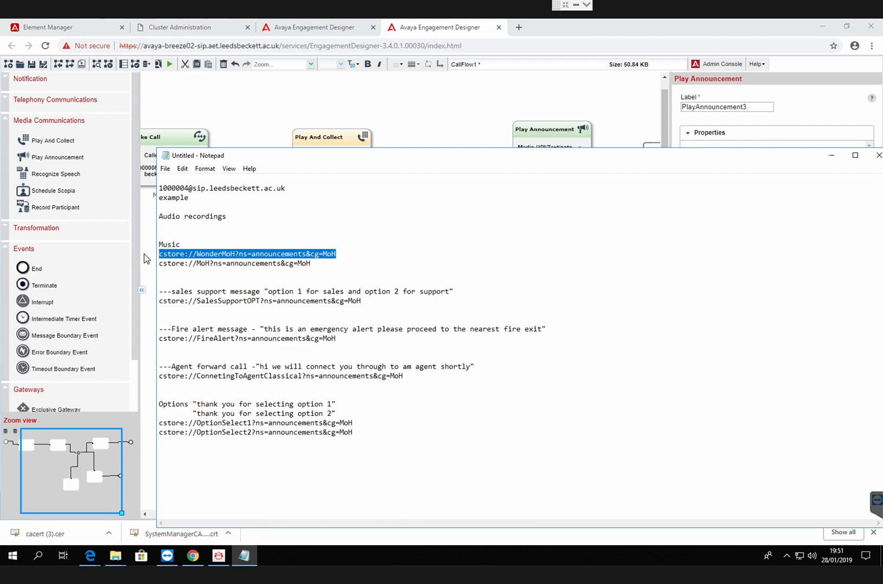
{"action": "left_click", "coordinate": [803, 119]}
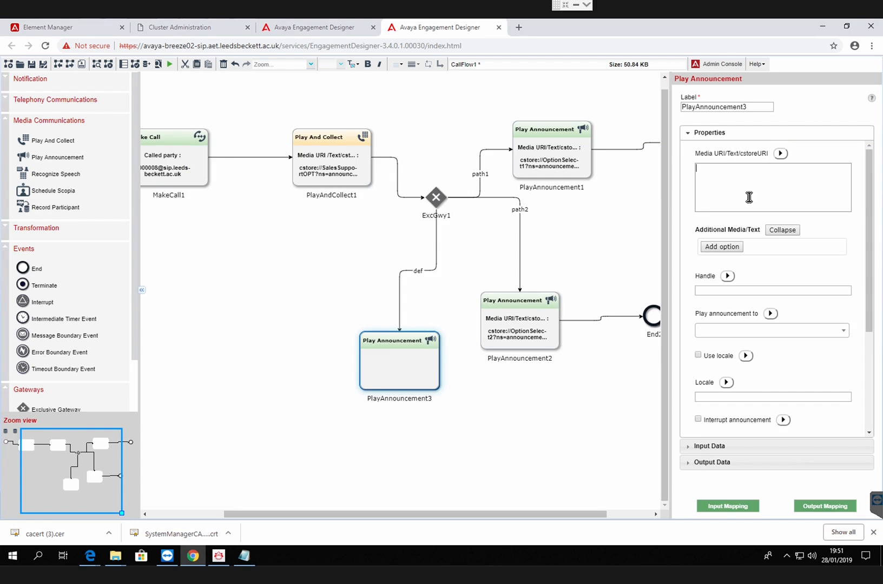
{"action": "key", "text": "ctrl+v"}
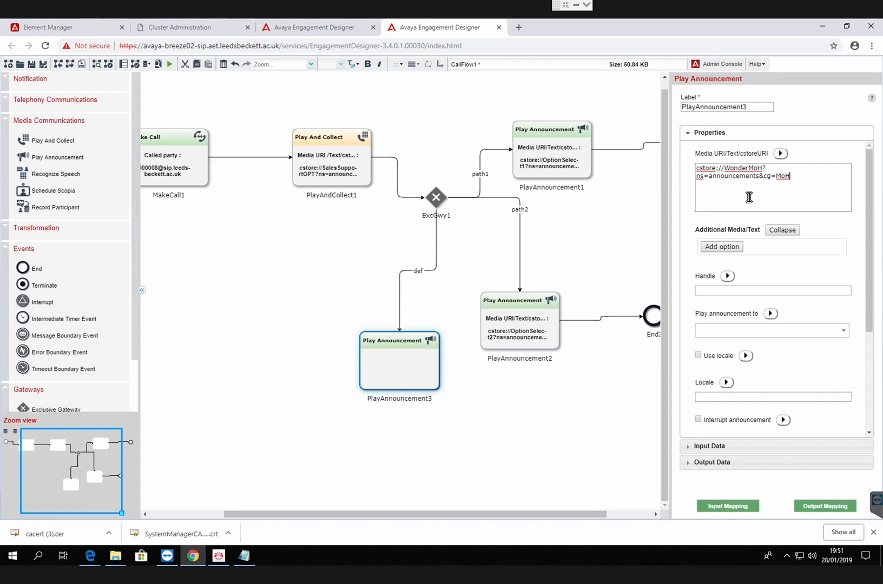
{"action": "left_click", "coordinate": [800, 330]}
{"action": "left_click", "coordinate": [749, 383]}
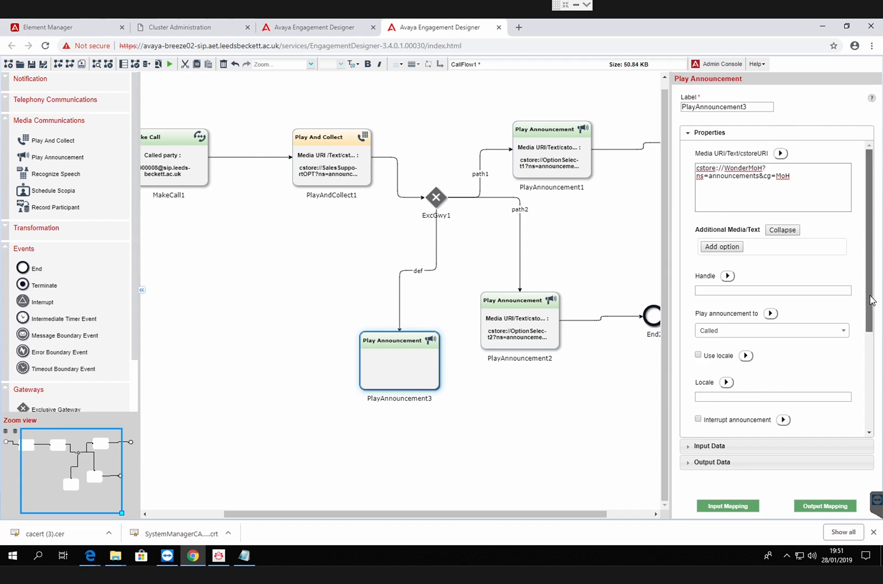
{"action": "left_click_drag", "start_coordinate": [869, 302], "coordinate": [882, 379]}
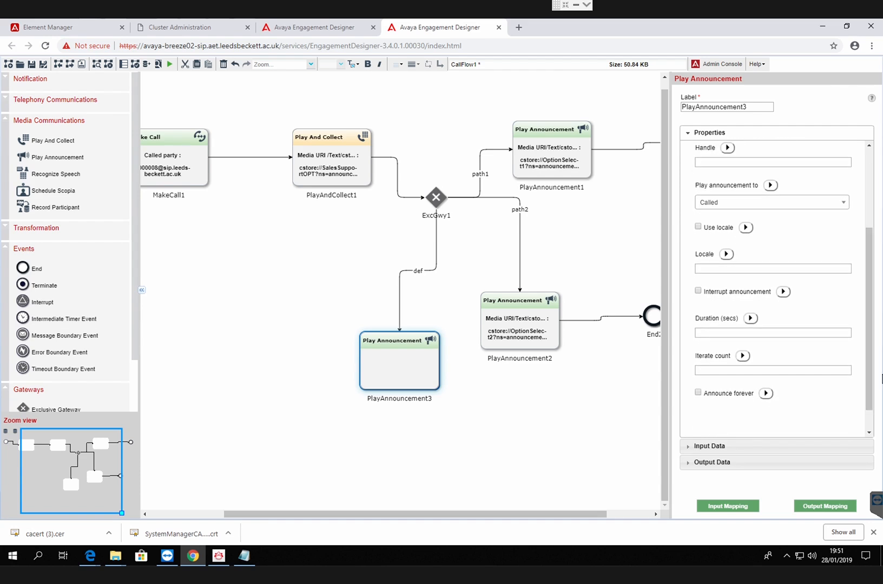
- Map ucid from PlayAndCollect1_Output_1 to ucid in PlayAnnouncement3's input schema and save the mapping
{"action": "left_click", "coordinate": [726, 506]}
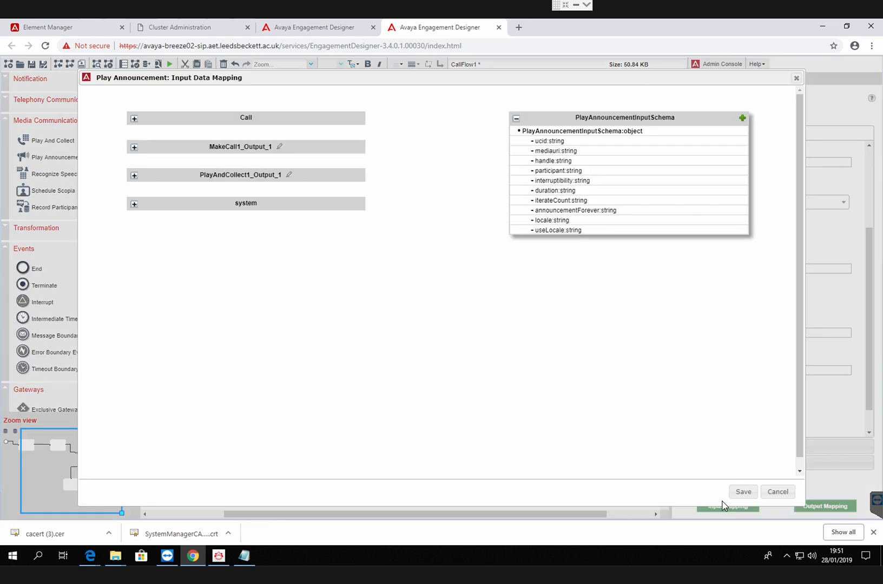
{"action": "left_click", "coordinate": [134, 176]}
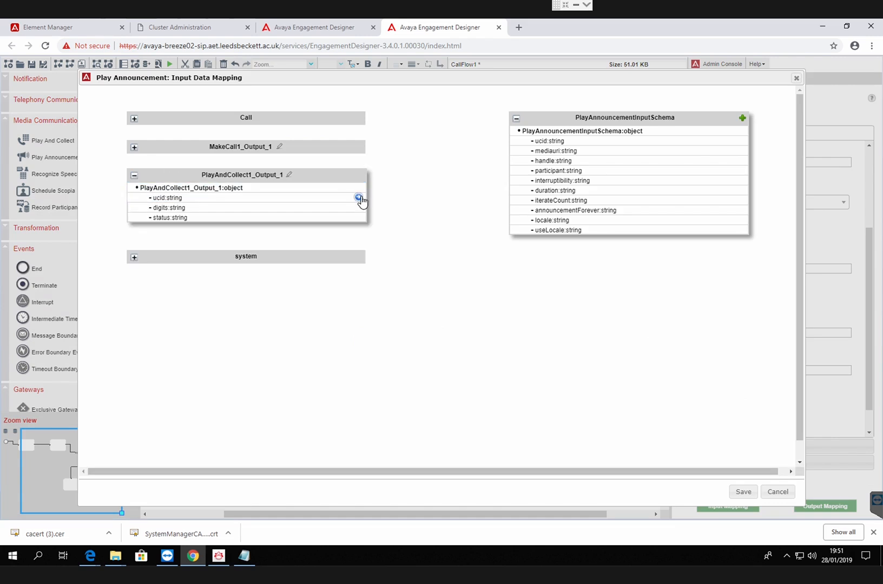
{"action": "left_click_drag", "start_coordinate": [359, 198], "coordinate": [515, 144]}
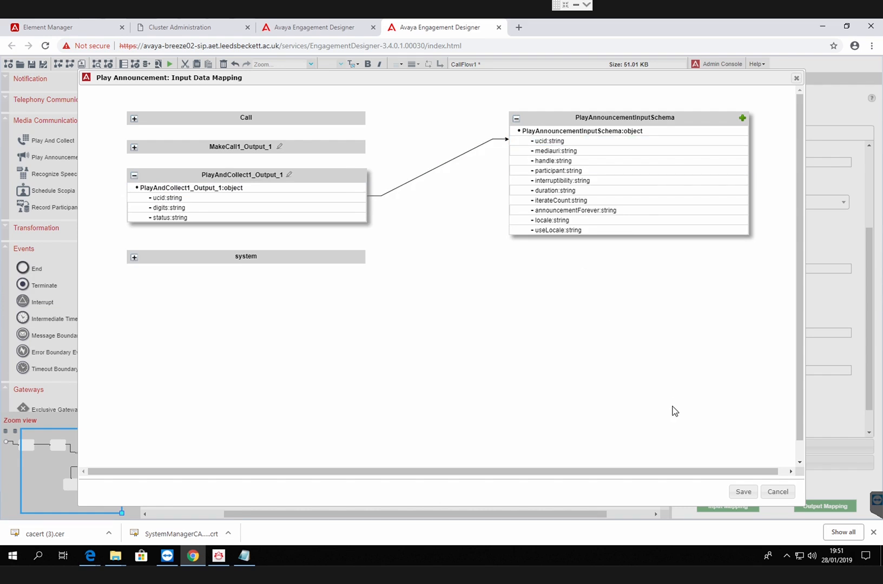
{"action": "left_click", "coordinate": [743, 493]}
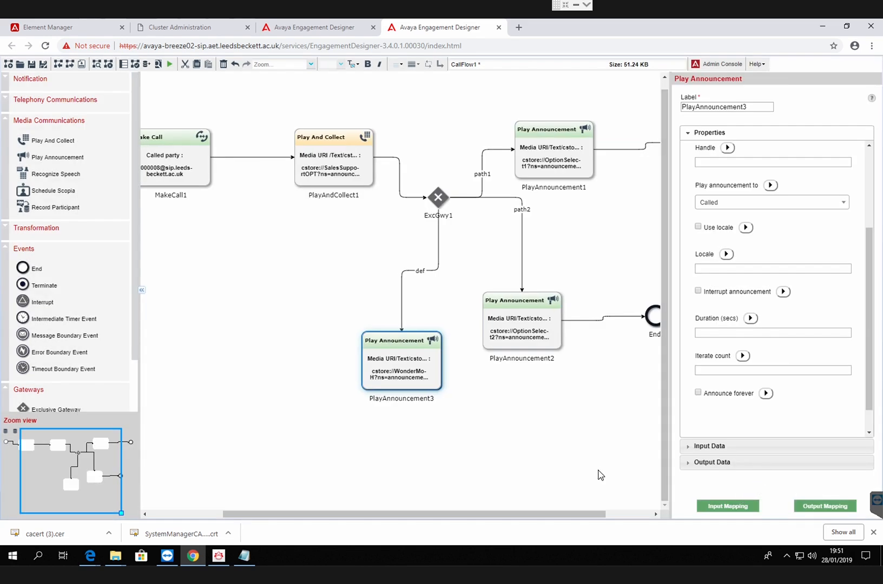
{"action": "left_click", "coordinate": [584, 471]}
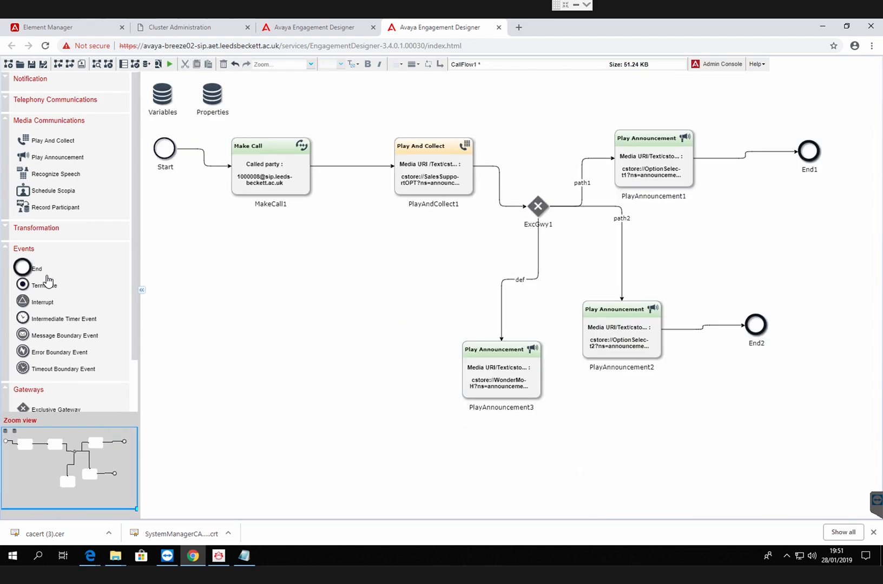
- Add an End event below PlayAnnouncement3, connect the announcement to it, and save the workflow
{"action": "left_click_drag", "start_coordinate": [32, 267], "coordinate": [516, 440]}
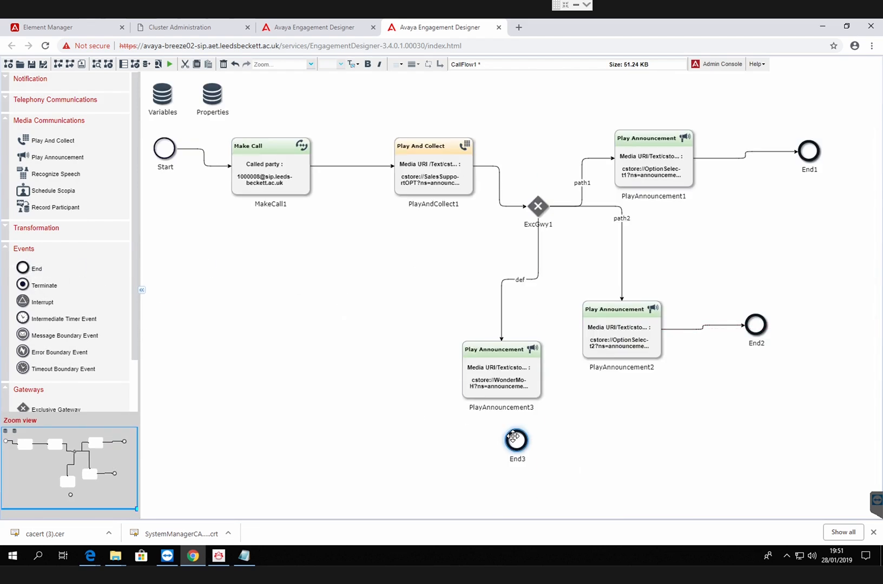
{"action": "left_click_drag", "start_coordinate": [538, 374], "coordinate": [524, 447]}
{"action": "left_click", "coordinate": [32, 65]}
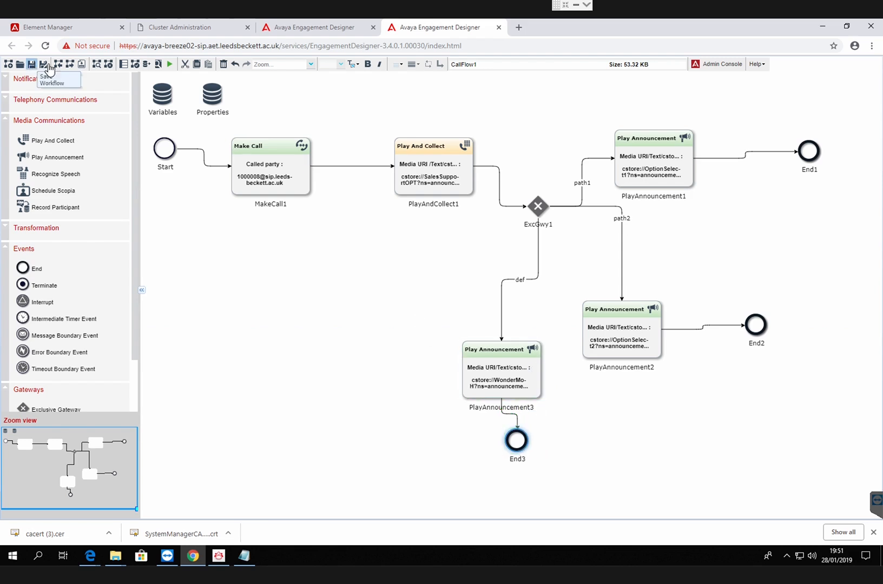
- Validate the CallFlow1 workflow and examine the reported errors and warnings
{"action": "left_click", "coordinate": [137, 65]}
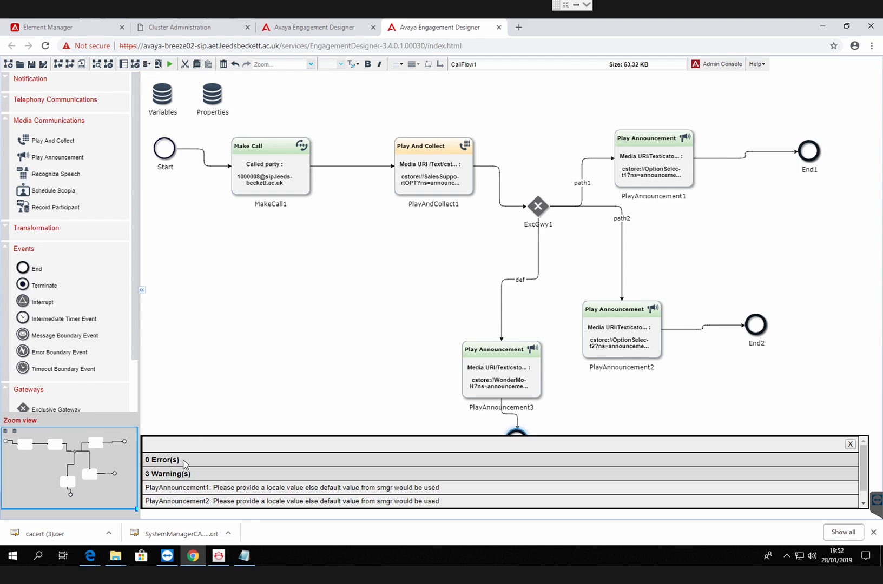
{"action": "triple_click", "coordinate": [146, 465]}
{"action": "double_click", "coordinate": [433, 487]}
{"action": "left_click_drag", "start_coordinate": [411, 494], "coordinate": [223, 478]}
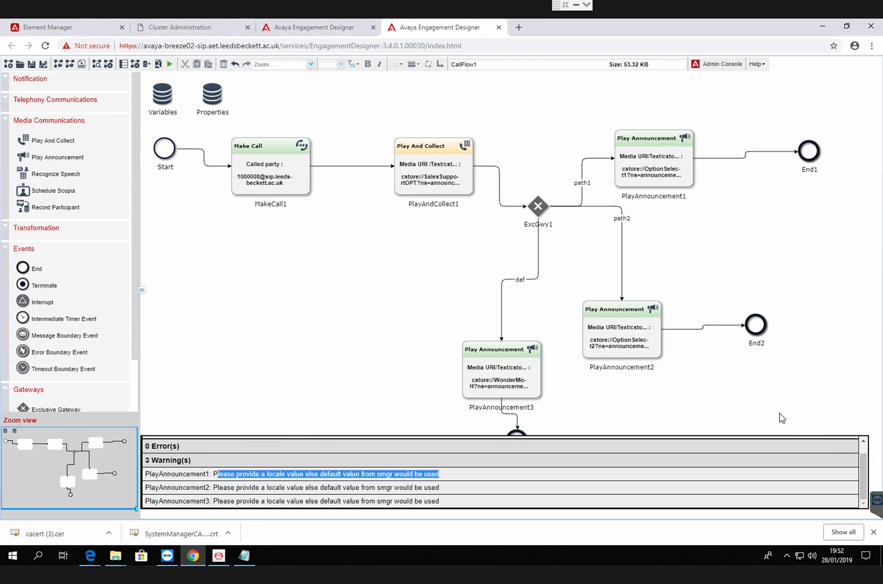
- Delete the connector between PlayAnnouncement2 and its End event
{"action": "left_click", "coordinate": [693, 335]}
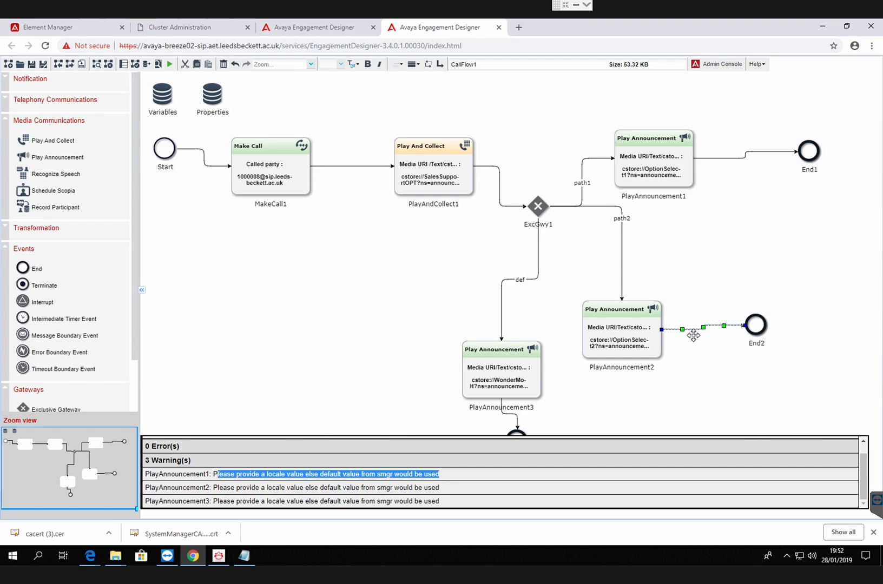
{"action": "key", "text": "Delete"}
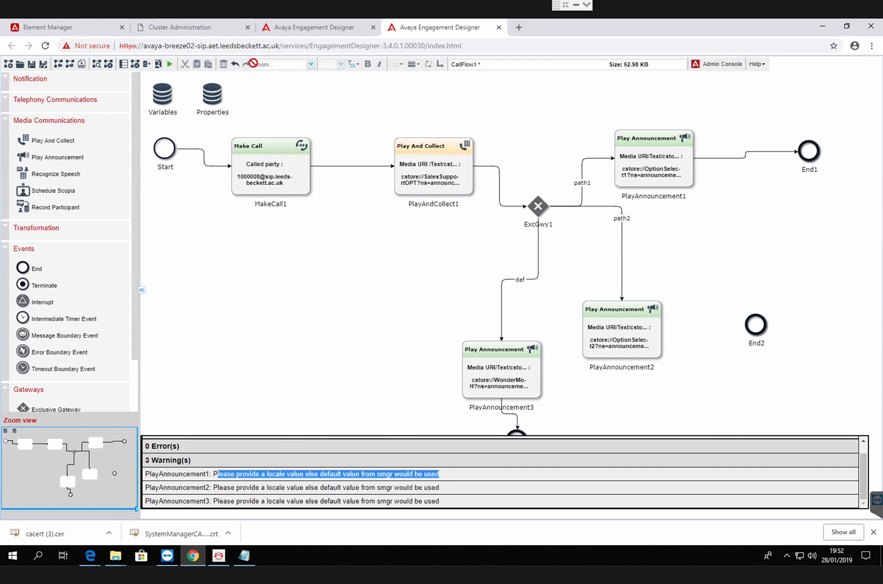
- Validate CallFlow1 again and examine the errors reported for PlayAnnouncement2 and End2
{"action": "left_click", "coordinate": [138, 66]}
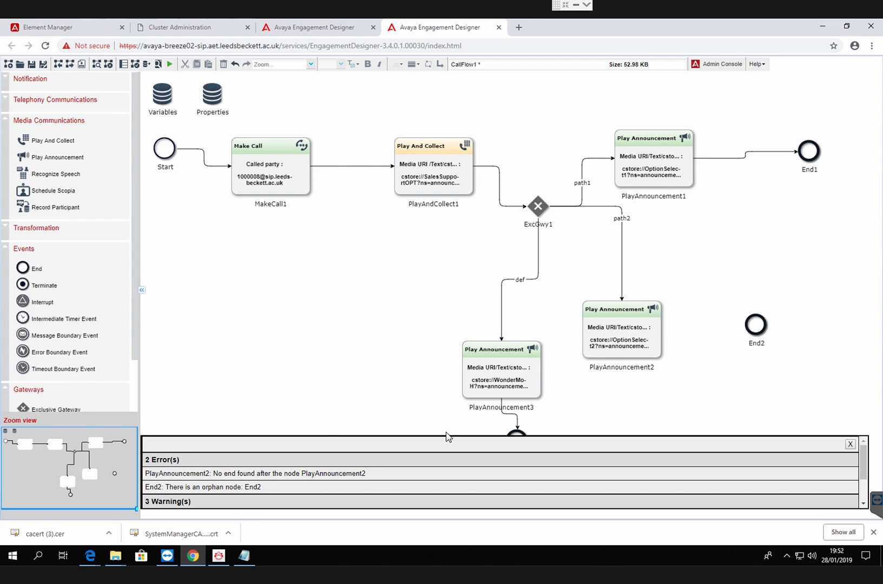
{"action": "double_click", "coordinate": [314, 474]}
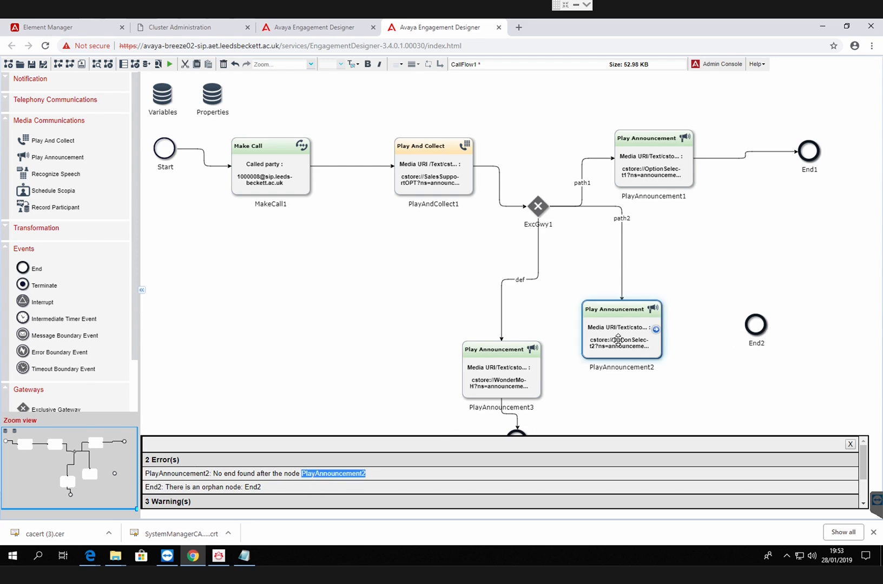
{"action": "left_click", "coordinate": [383, 489]}
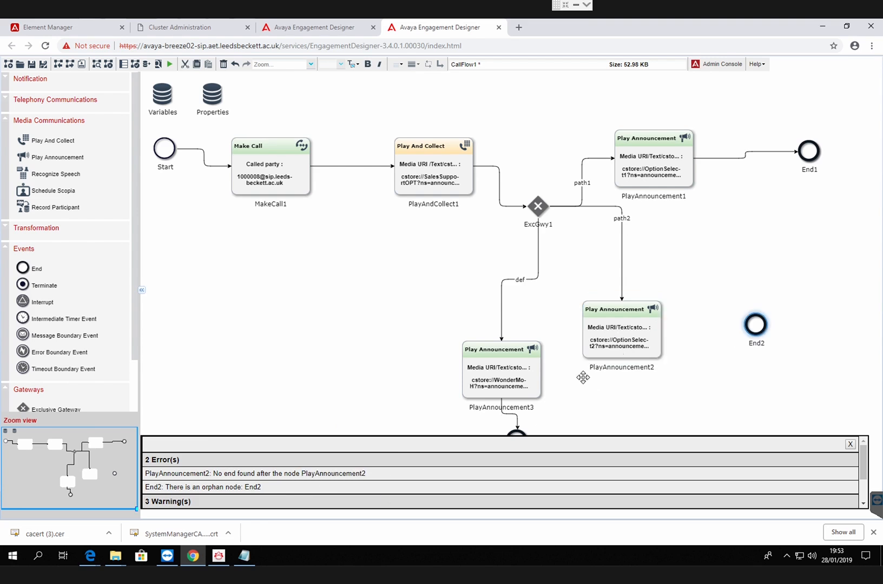
- Reconnect PlayAnnouncement2 to the End2 event and save the workflow
{"action": "left_click", "coordinate": [620, 348]}
{"action": "left_click", "coordinate": [760, 331]}
{"action": "mouse_move", "coordinate": [657, 347]}
{"action": "left_click_drag", "start_coordinate": [656, 332], "coordinate": [756, 324]}
{"action": "left_click", "coordinate": [719, 372]}
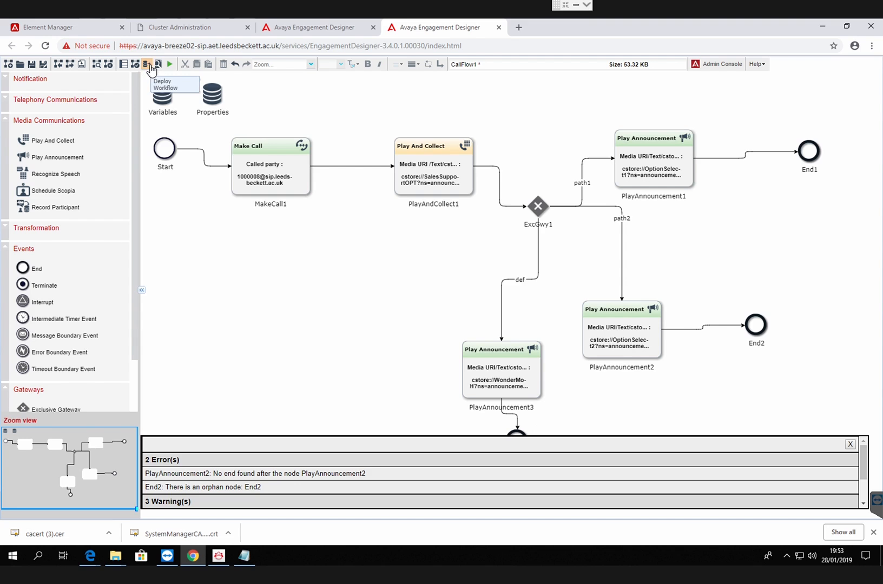
- Deploy the workflow as CallFlow1 version 1 without a description
{"action": "left_click", "coordinate": [149, 65]}
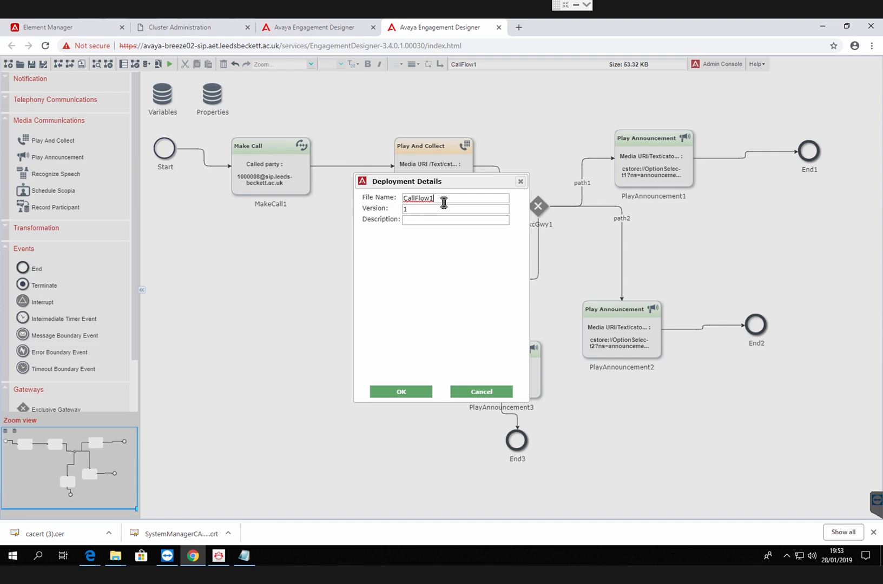
{"action": "left_click", "coordinate": [401, 393]}
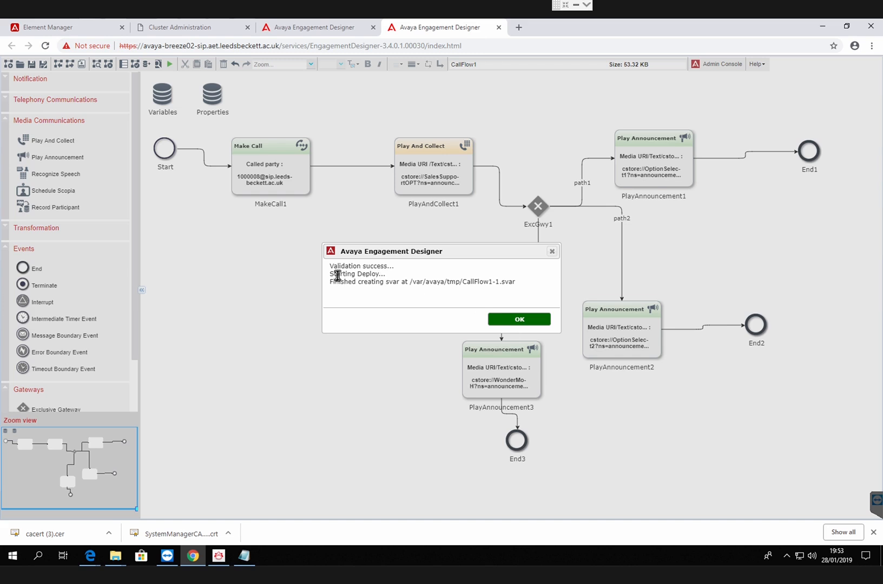
{"action": "left_click", "coordinate": [516, 321]}
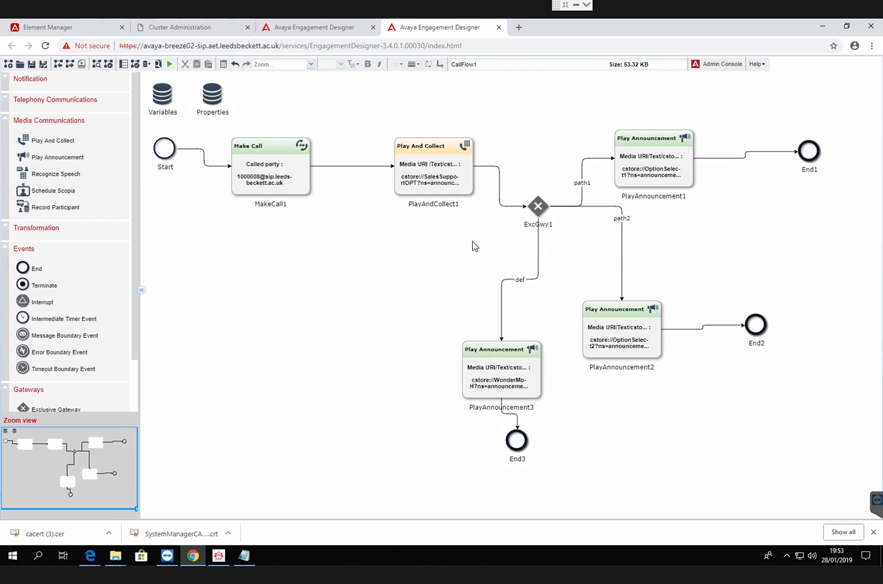
- Deploy CallFlow1 again as version 2 with the description "demo"
{"action": "left_click", "coordinate": [147, 65]}
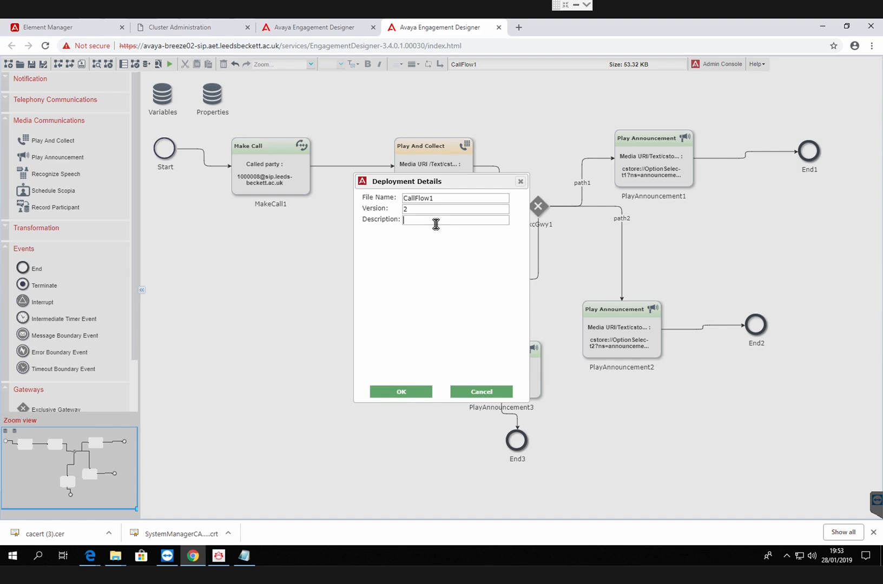
{"action": "left_click", "coordinate": [403, 393]}
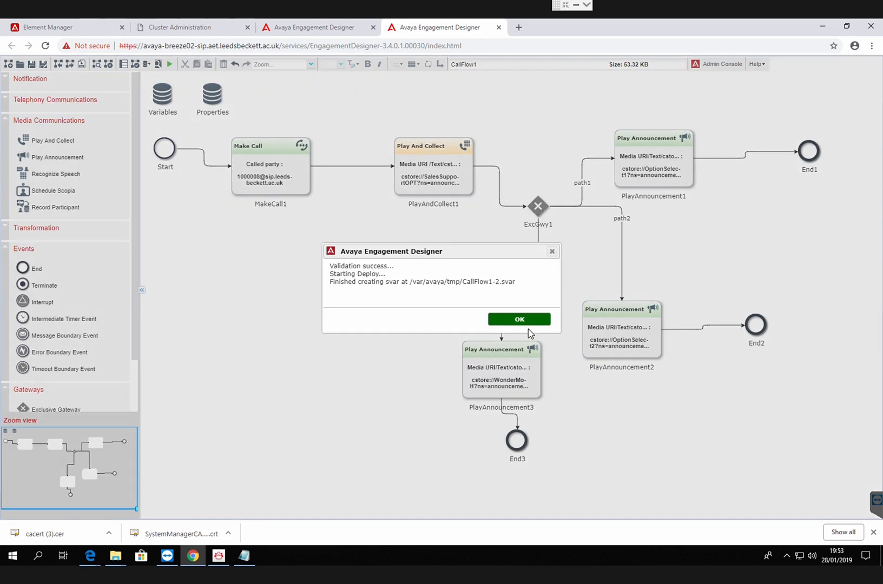
{"action": "left_click", "coordinate": [533, 324]}
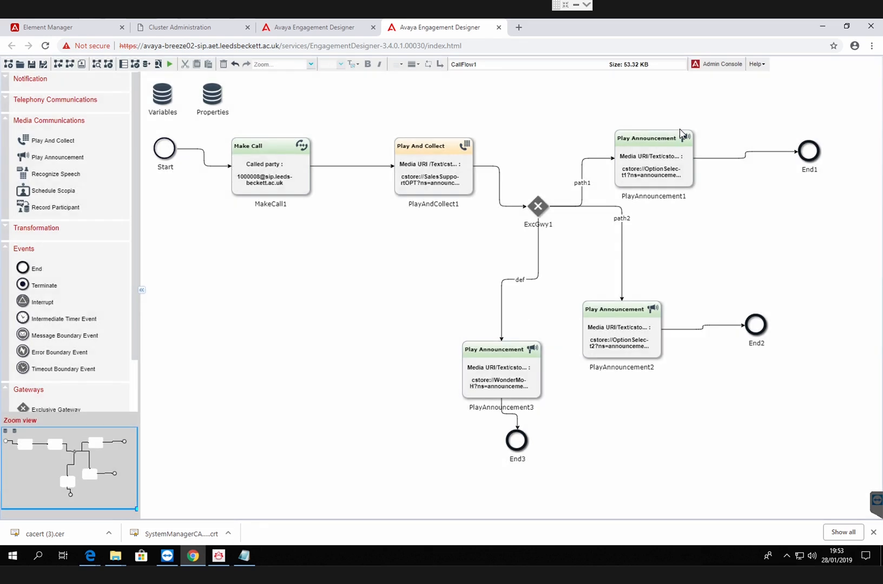
- Create an instance of CallFlow1 version 2, the deployment described as "demo", from the Administration Console
{"action": "left_click", "coordinate": [713, 66]}
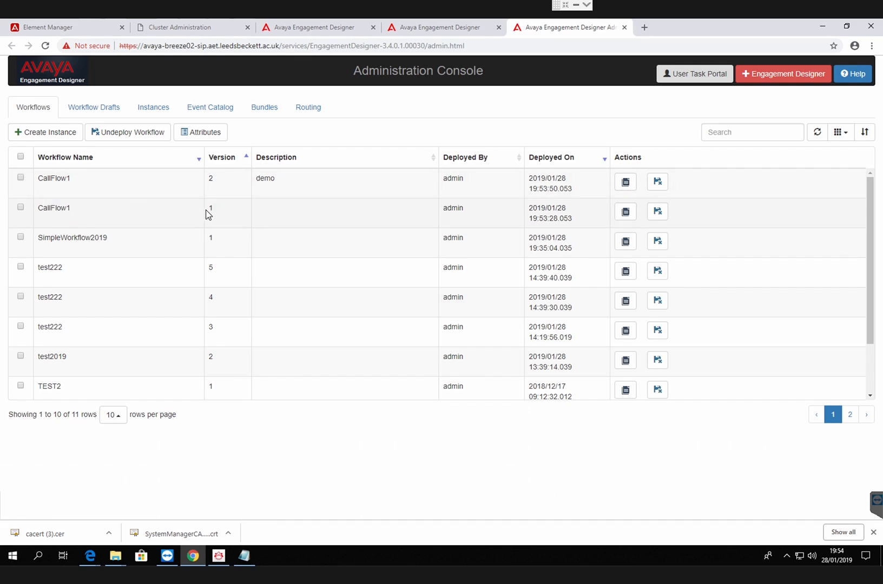
{"action": "double_click", "coordinate": [268, 180]}
{"action": "left_click", "coordinate": [241, 183]}
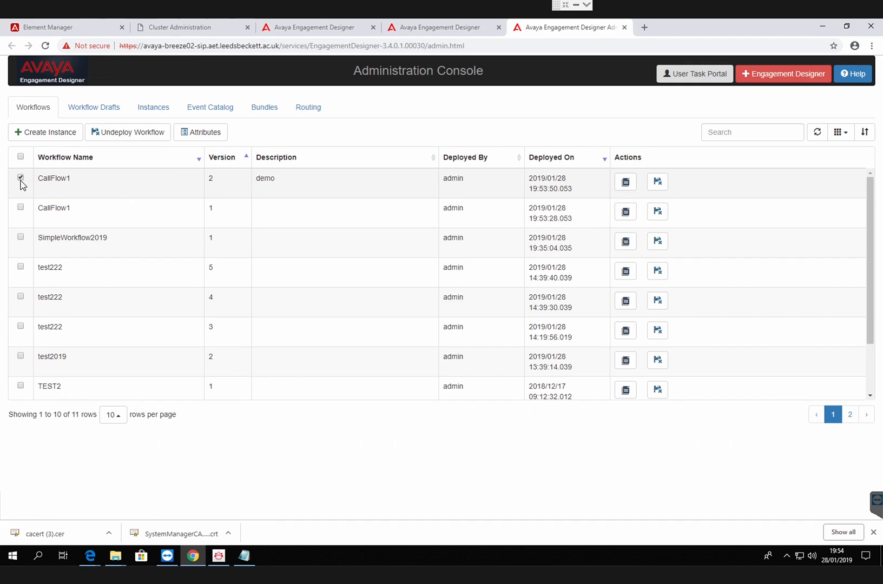
{"action": "left_click", "coordinate": [69, 138]}
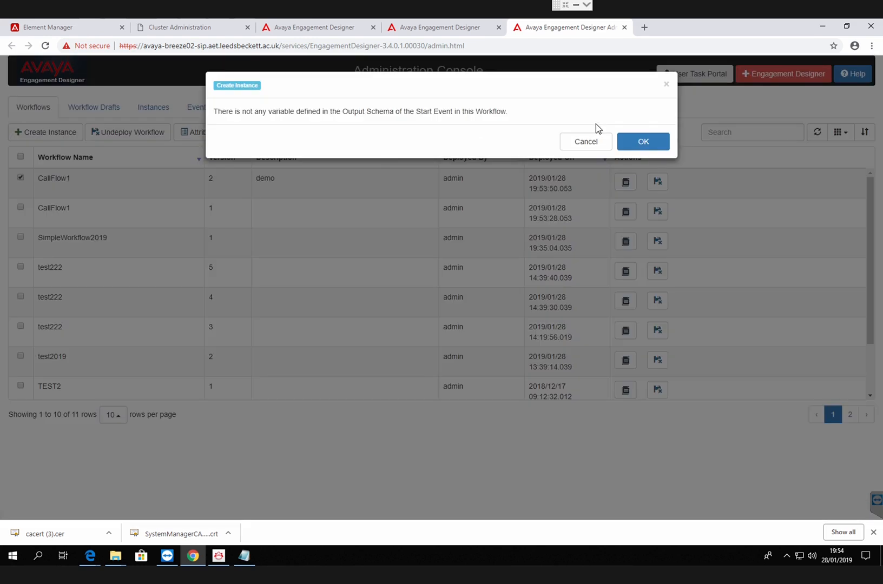
{"action": "left_click", "coordinate": [649, 144]}
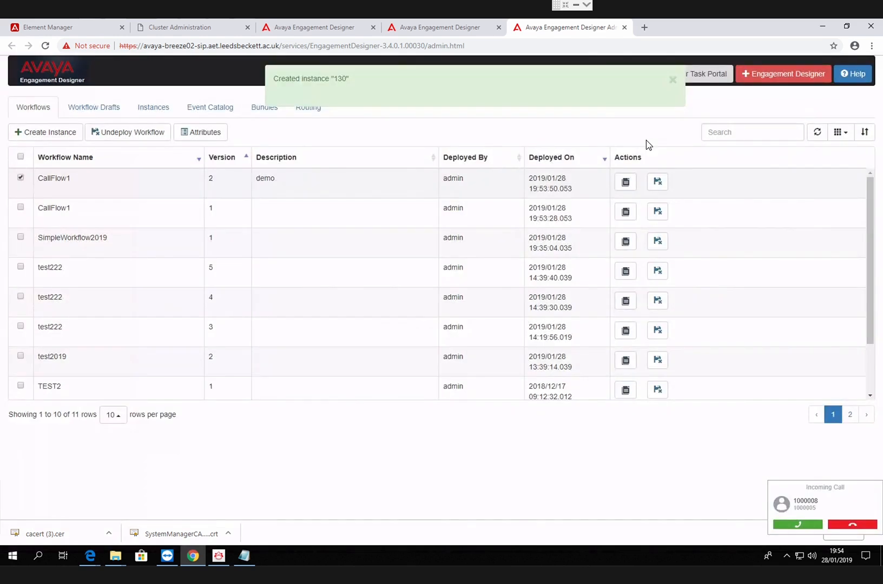
- Answer the incoming call and open the instance detail of the running CallFlow1 workflow
{"action": "left_click", "coordinate": [799, 529]}
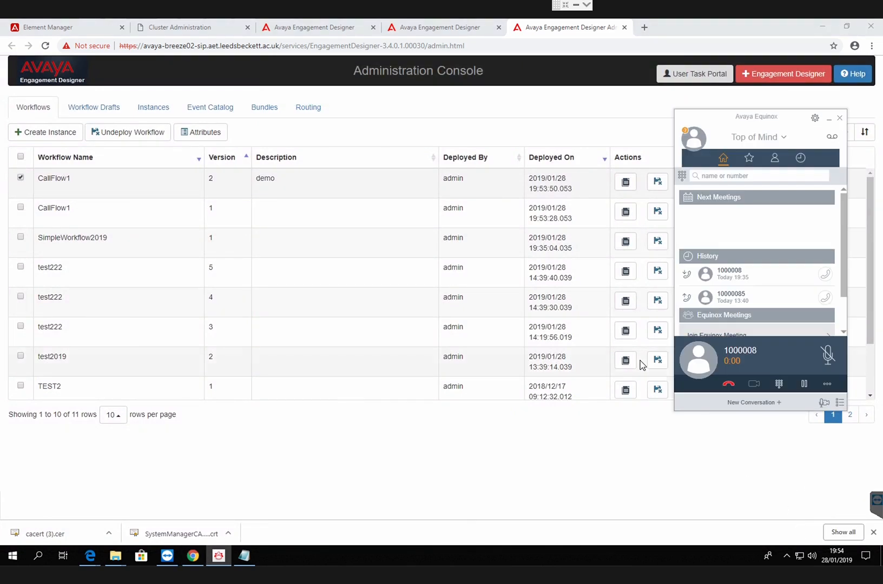
{"action": "left_click", "coordinate": [154, 107]}
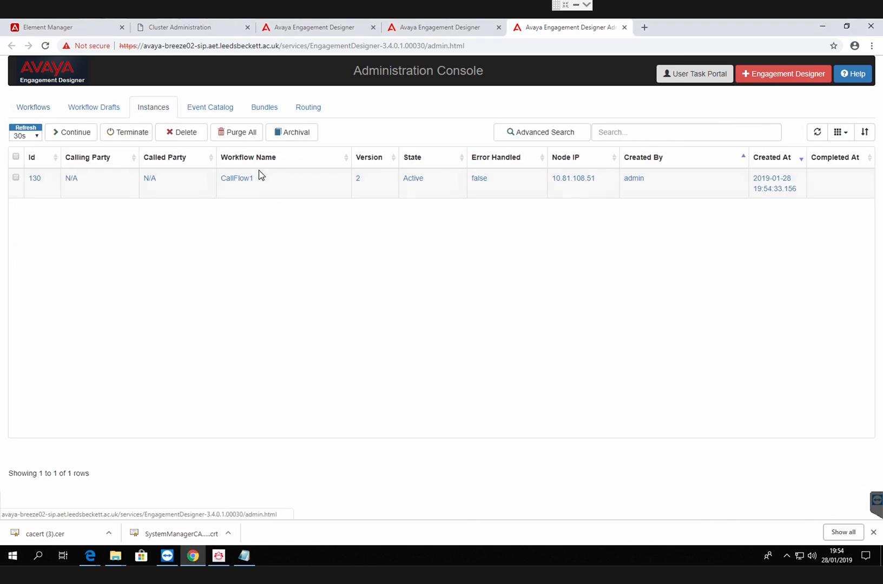
{"action": "left_click", "coordinate": [244, 180]}
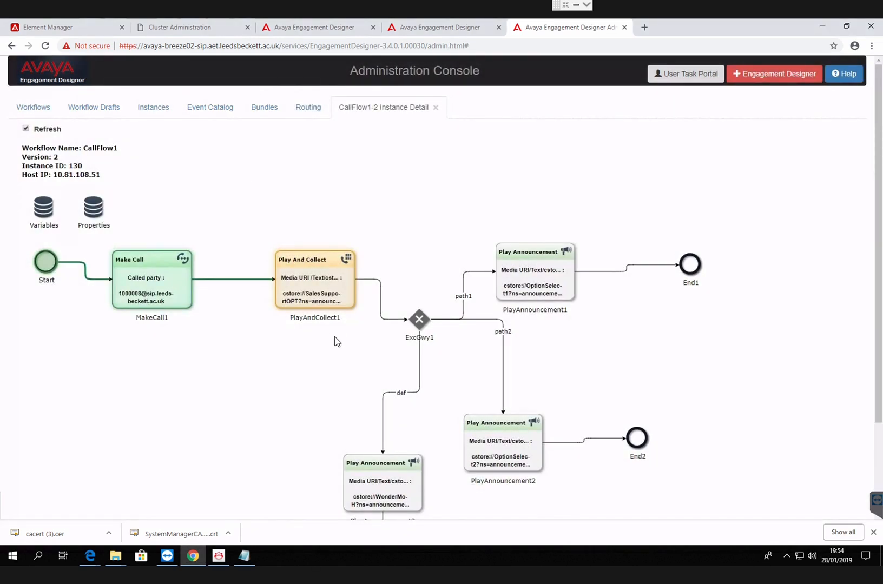